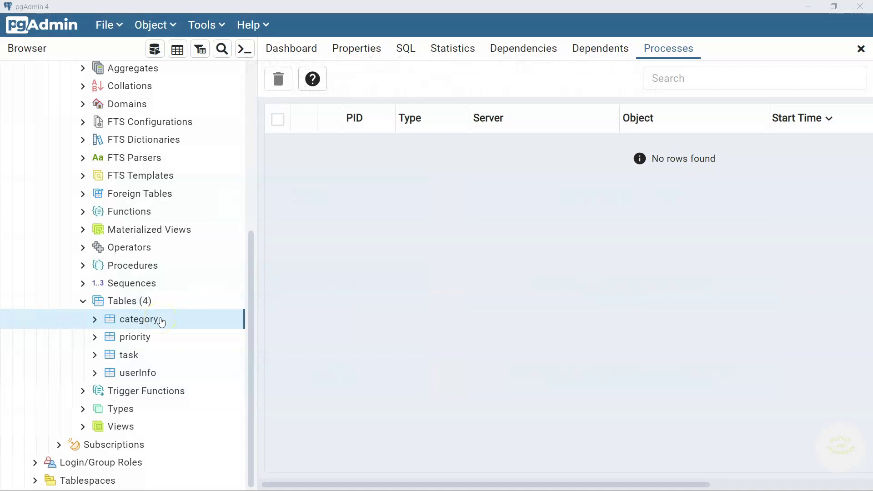
Add an id column of type bigint to the category table, make it the primary key and save the table
{"action": "left_click", "coordinate": [194, 339]}
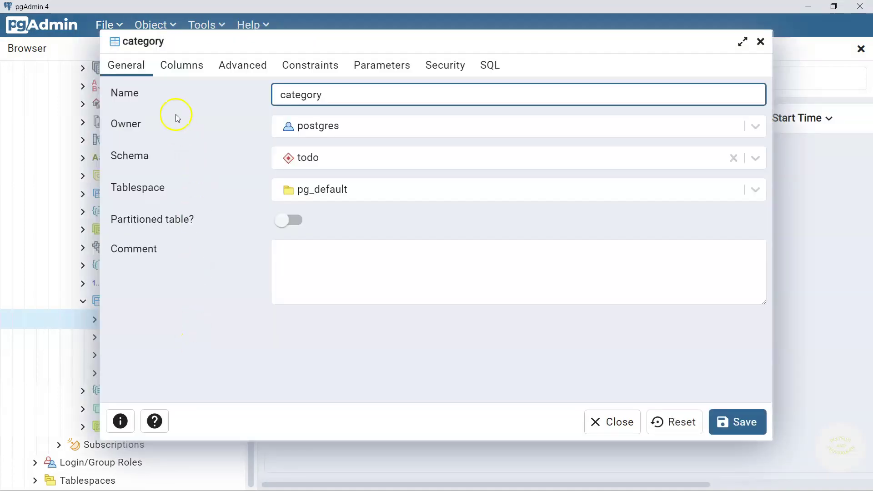
{"action": "left_click", "coordinate": [177, 67]}
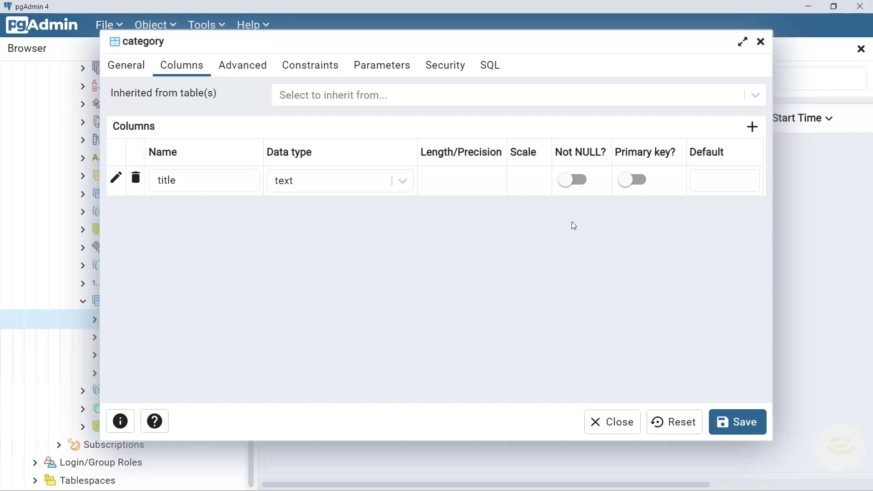
{"action": "left_click", "coordinate": [752, 129]}
{"action": "left_click", "coordinate": [248, 210]}
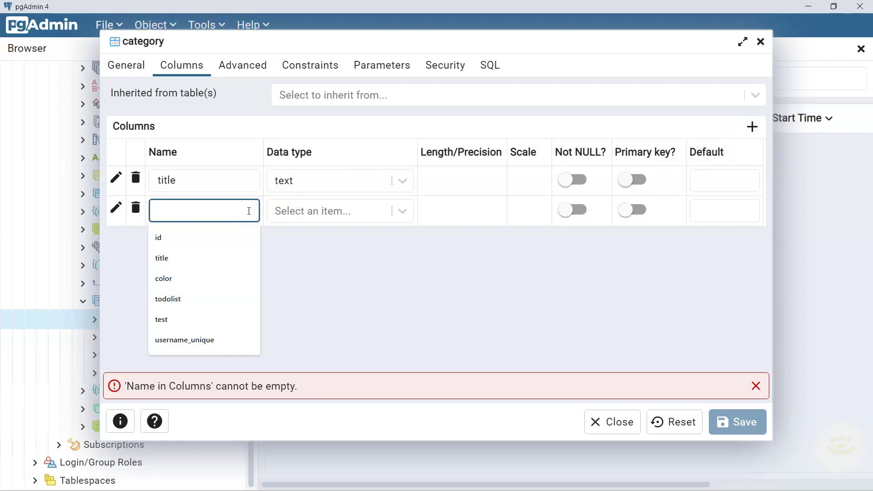
{"action": "type", "text": "id"}
{"action": "left_click", "coordinate": [331, 215]}
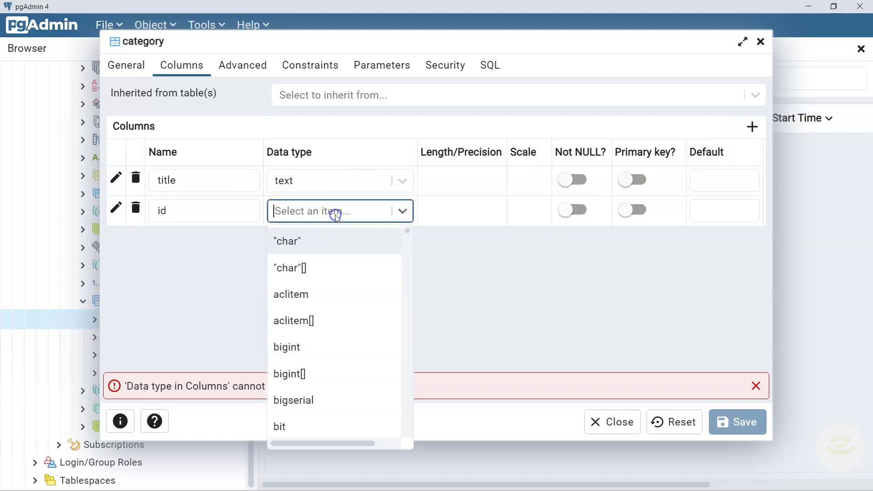
{"action": "type", "text": "big"}
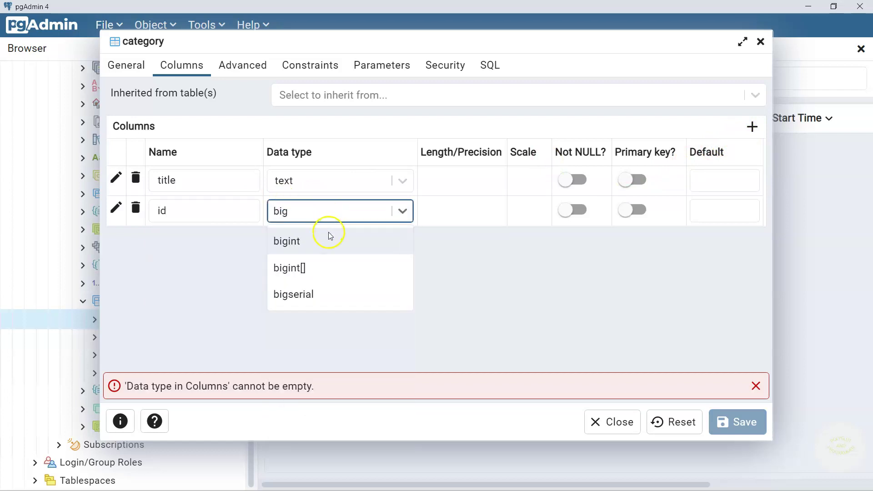
{"action": "left_click", "coordinate": [333, 250]}
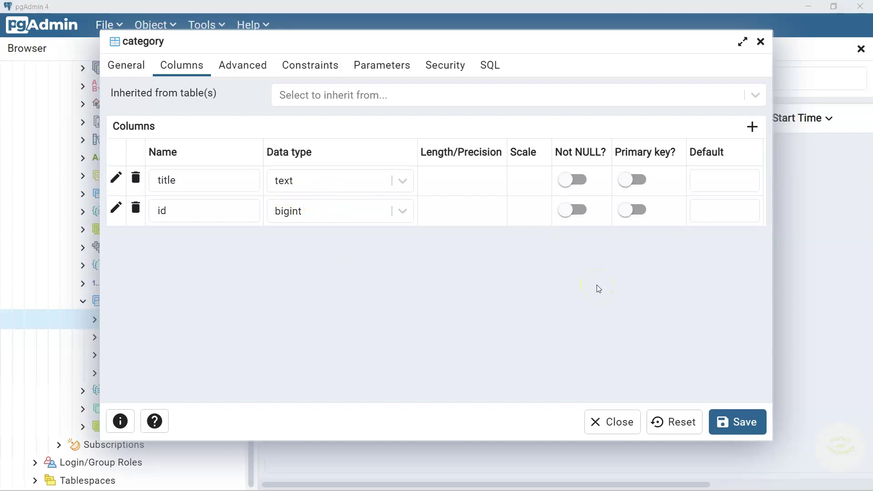
{"action": "left_click", "coordinate": [636, 210]}
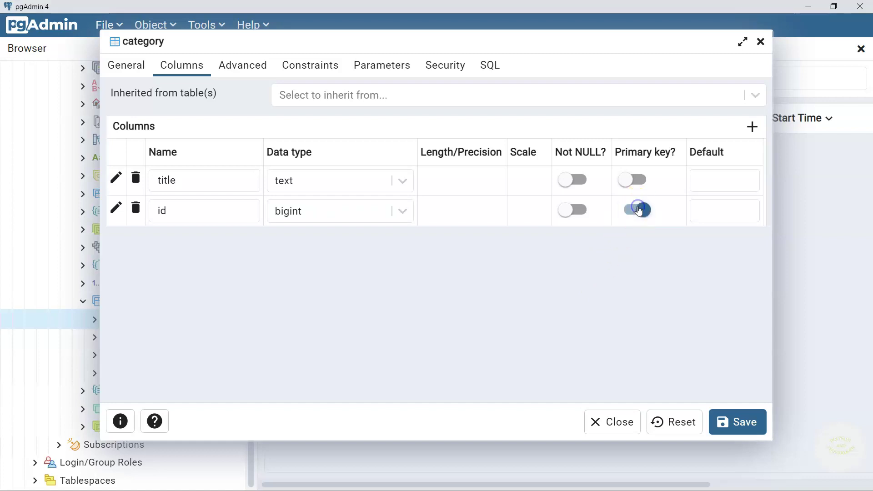
{"action": "left_click", "coordinate": [746, 423]}
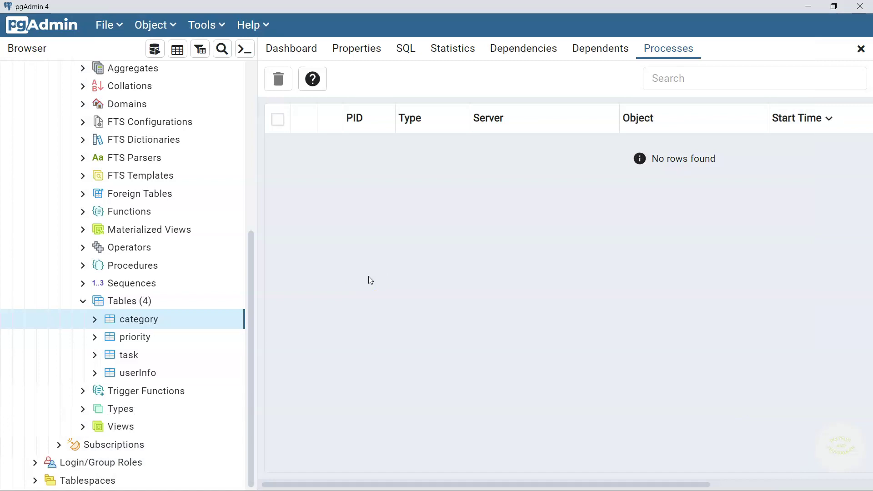
Refresh the category table and expand its columns and constraints to inspect the id column and primary key
{"action": "right_click", "coordinate": [127, 317]}
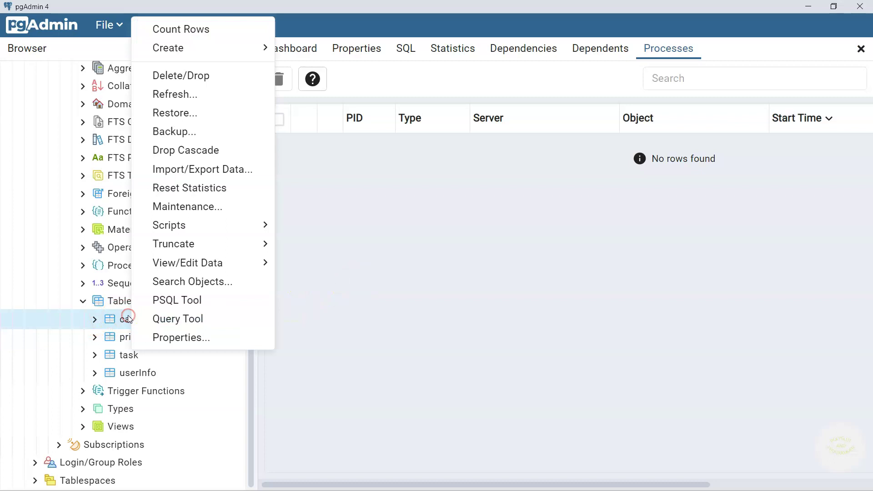
{"action": "left_click", "coordinate": [220, 92]}
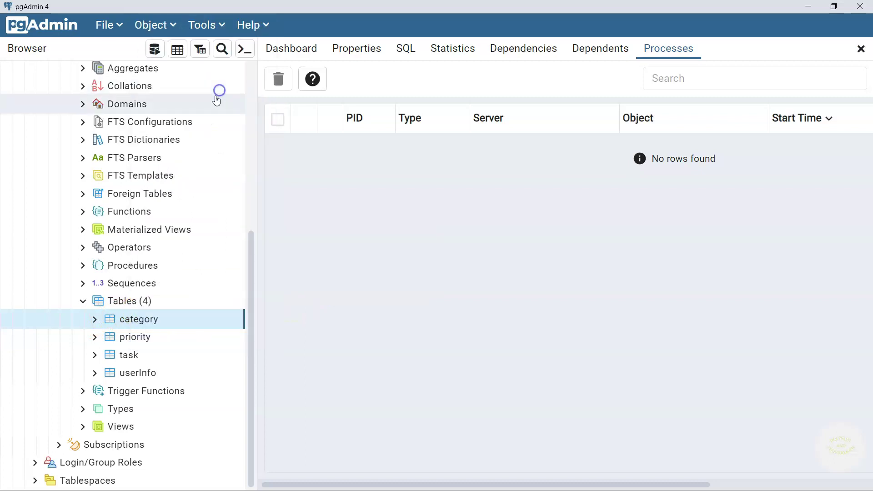
{"action": "left_click", "coordinate": [96, 320]}
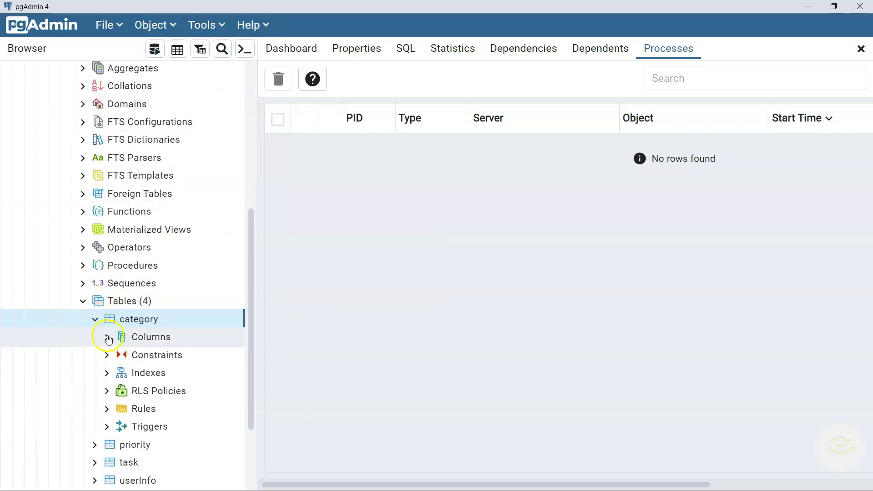
{"action": "left_click", "coordinate": [107, 337]}
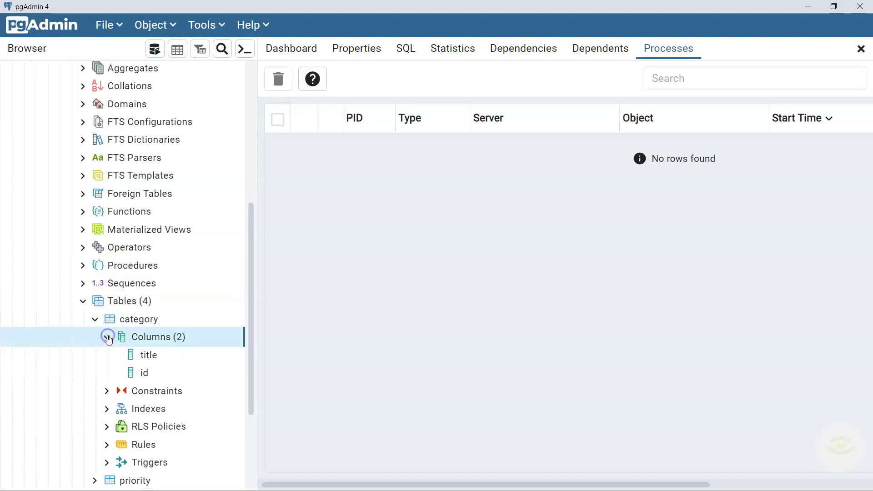
{"action": "left_click", "coordinate": [148, 383]}
{"action": "left_click", "coordinate": [107, 391]}
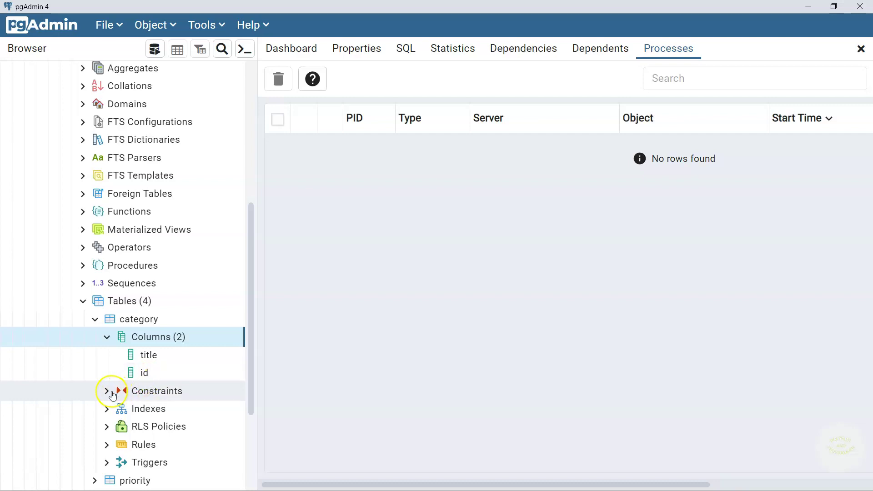
{"action": "left_click", "coordinate": [157, 412]}
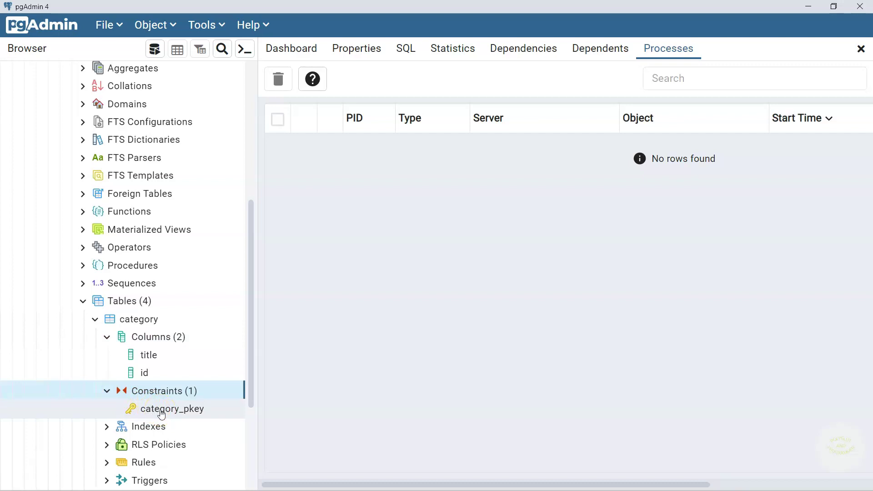
Show all rows of the category table for viewing and editing
{"action": "left_click", "coordinate": [150, 319]}
{"action": "right_click", "coordinate": [150, 319]}
{"action": "left_click", "coordinate": [264, 263]}
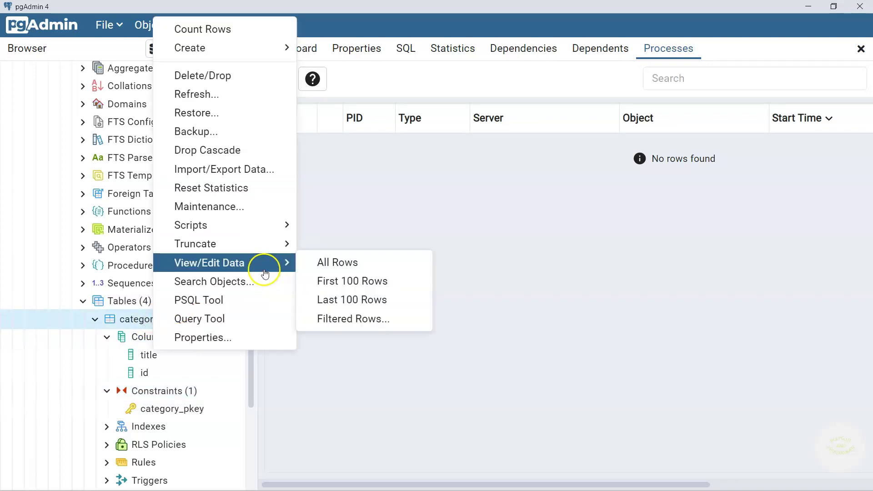
{"action": "left_click", "coordinate": [333, 260]}
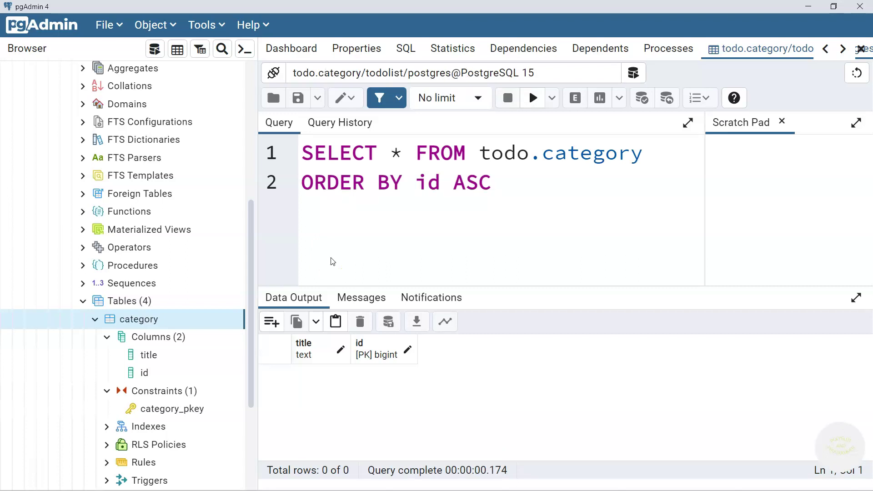
{"action": "left_click", "coordinate": [442, 397]}
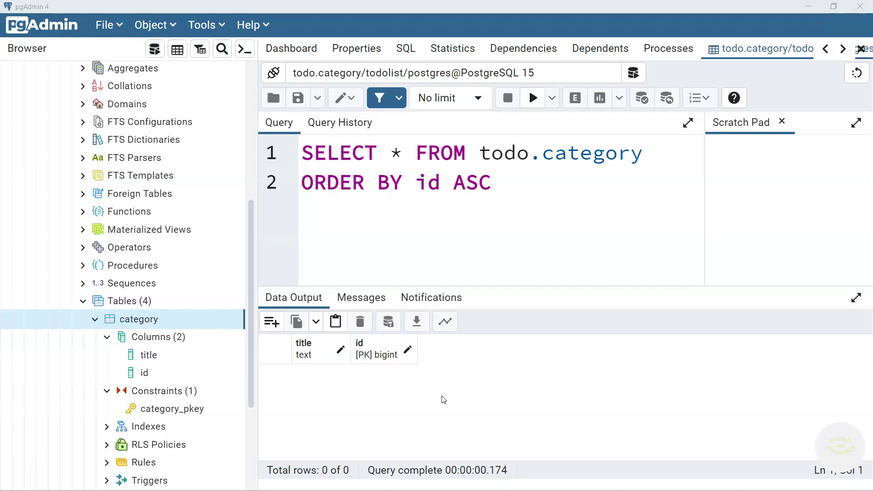
{"action": "left_click", "coordinate": [436, 396]}
{"action": "left_click", "coordinate": [436, 393]}
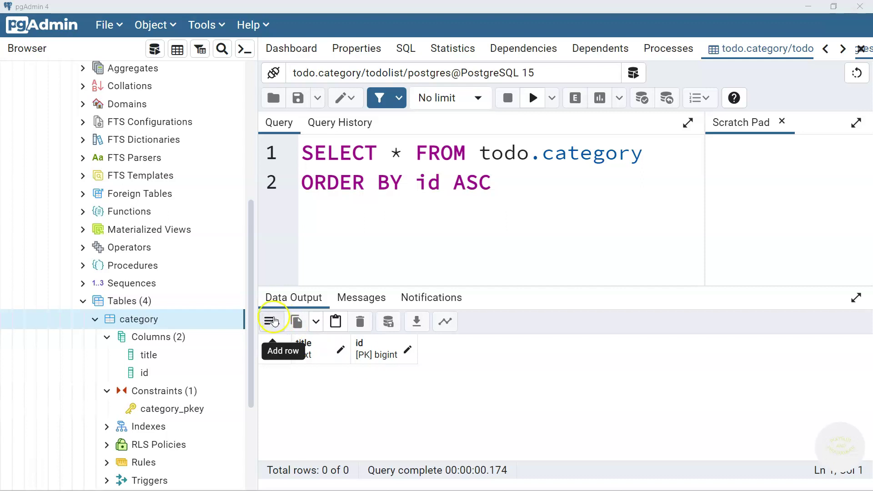
Add a row to the category table with title family and id 1, and save the data changes
{"action": "left_click", "coordinate": [272, 322]}
{"action": "double_click", "coordinate": [311, 374]}
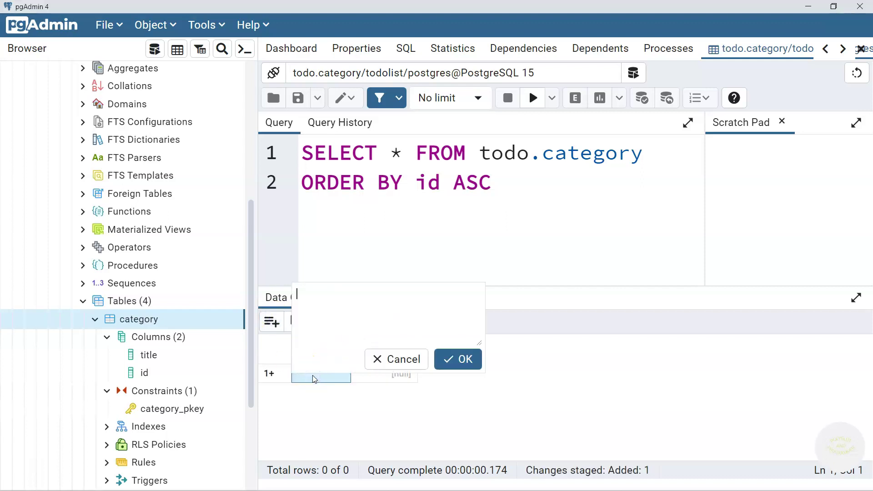
{"action": "type", "text": "family"}
{"action": "left_click", "coordinate": [457, 359]}
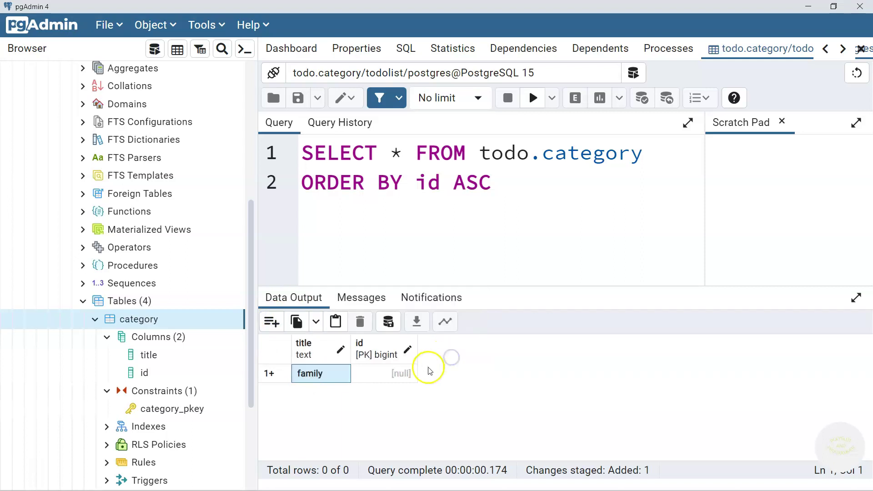
{"action": "double_click", "coordinate": [389, 373]}
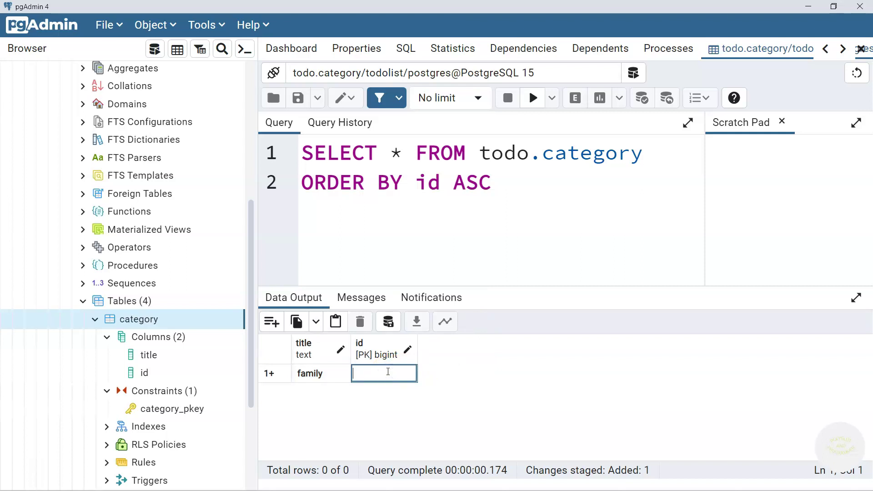
{"action": "left_click", "coordinate": [438, 373]}
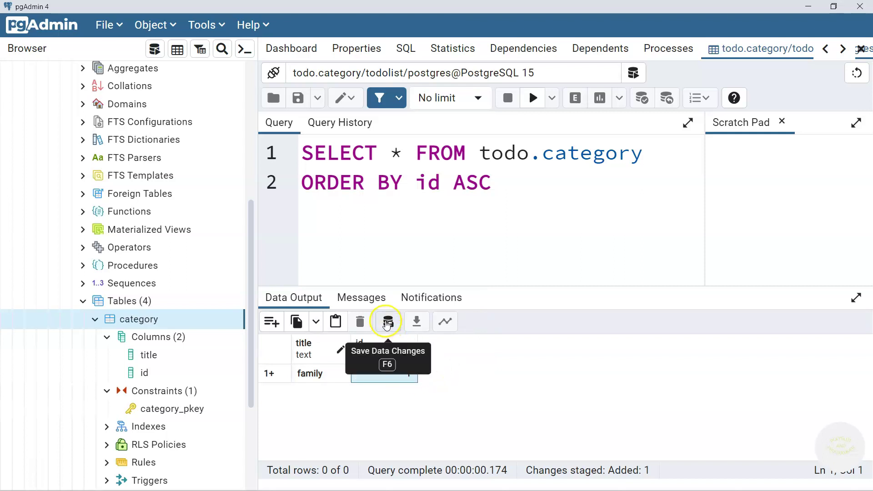
{"action": "left_click", "coordinate": [388, 323]}
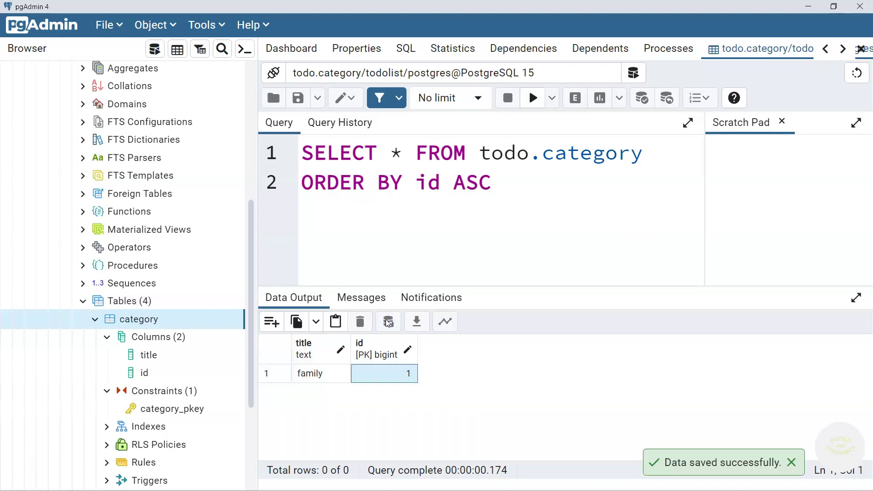
Add a second category row with title sport and id 1, and try to save the data changes
{"action": "left_click", "coordinate": [292, 332]}
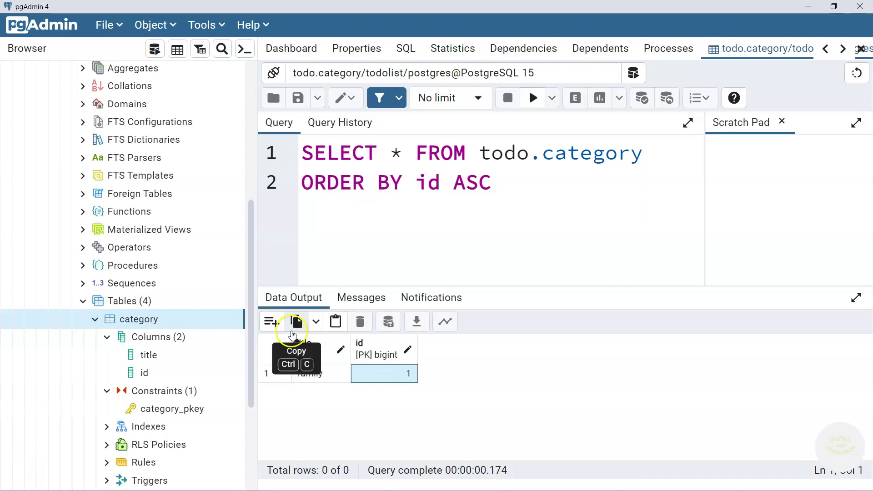
{"action": "left_click", "coordinate": [271, 322]}
{"action": "left_click", "coordinate": [319, 374]}
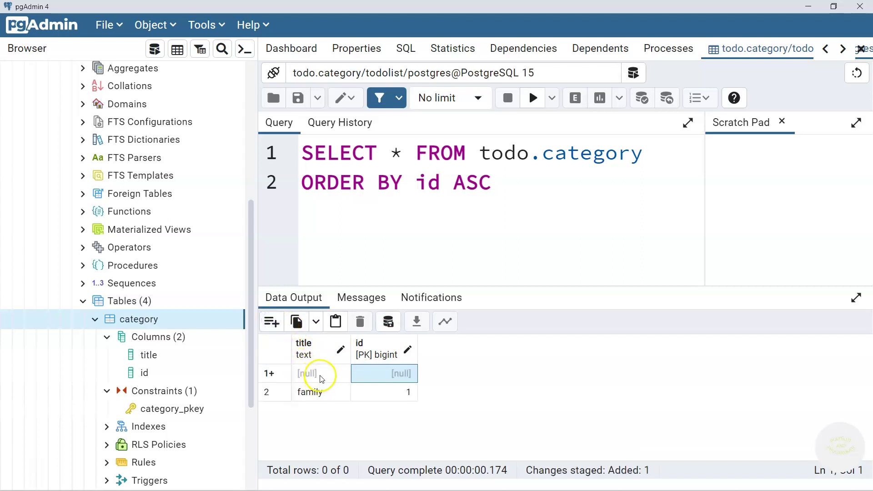
{"action": "left_click", "coordinate": [321, 378]}
{"action": "type", "text": "sport"}
{"action": "left_click", "coordinate": [458, 360]}
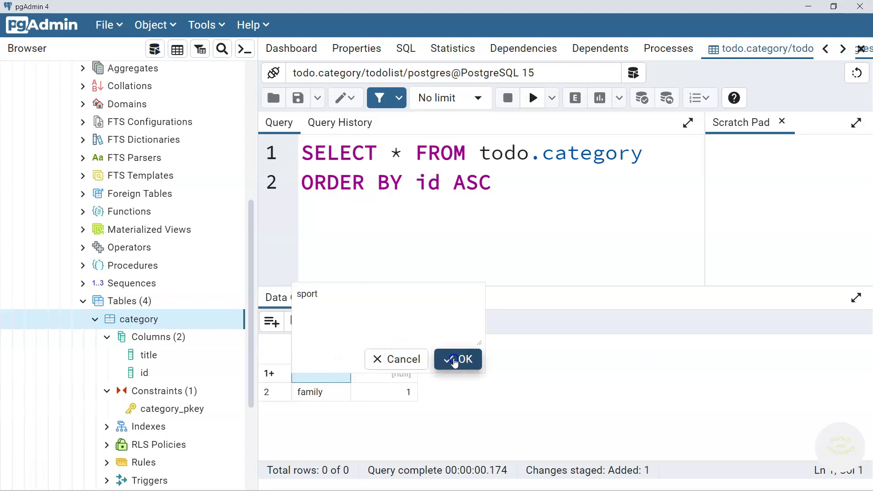
{"action": "left_click", "coordinate": [399, 373]}
{"action": "left_click", "coordinate": [400, 373]}
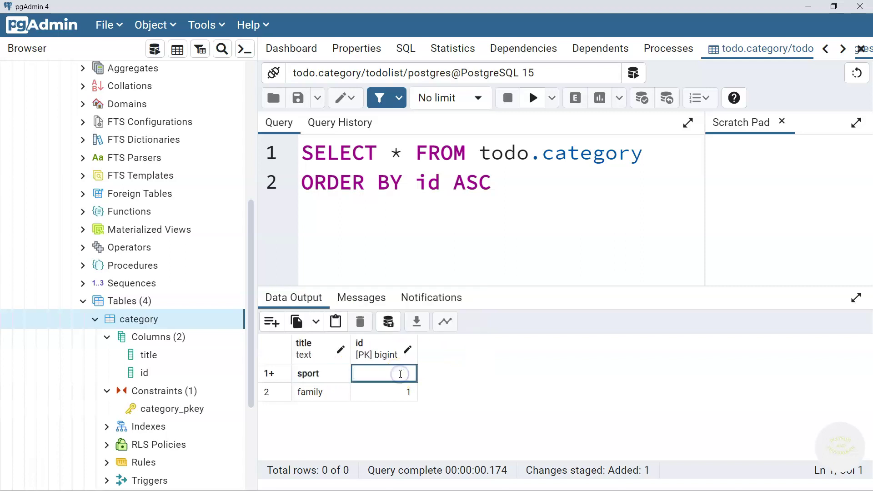
{"action": "type", "text": "1"}
{"action": "left_click", "coordinate": [447, 374]}
{"action": "left_click", "coordinate": [388, 323]}
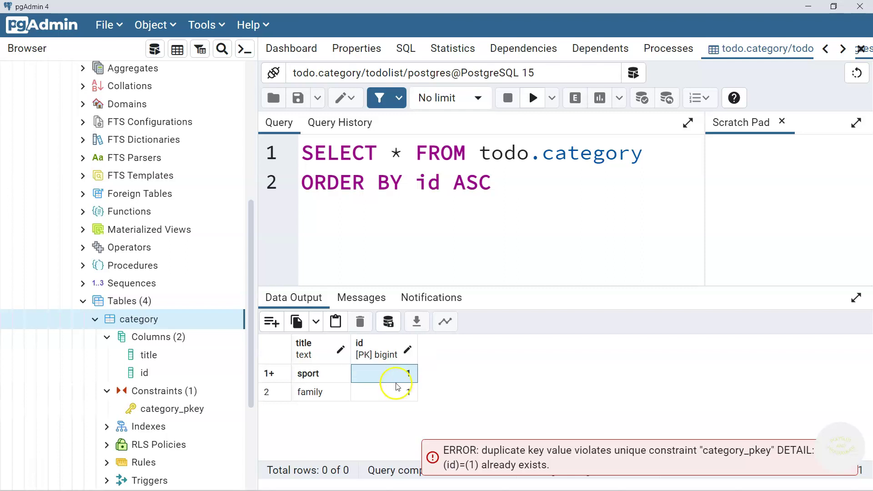
Set the sport row's id to 3 and save the data changes
{"action": "double_click", "coordinate": [401, 370]}
{"action": "type", "text": "3"}
{"action": "left_click", "coordinate": [387, 324]}
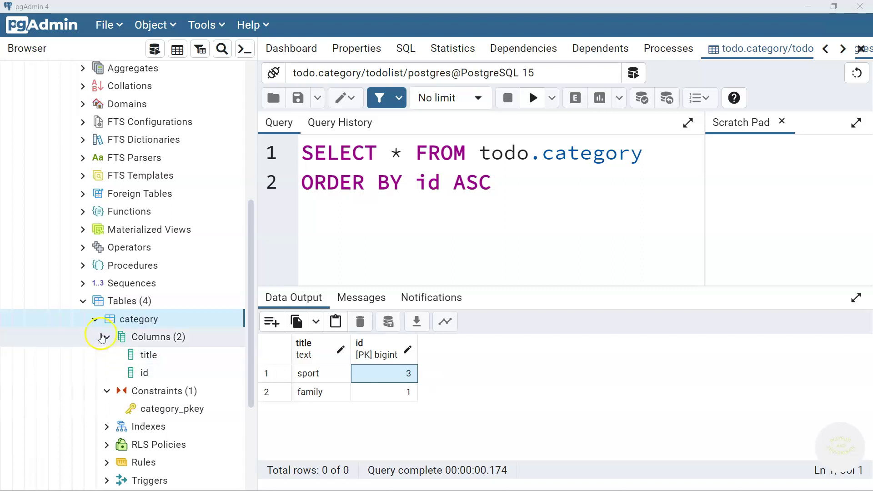
Add a column named id to the priority table in its properties
{"action": "left_click", "coordinate": [95, 320]}
{"action": "right_click", "coordinate": [125, 337]}
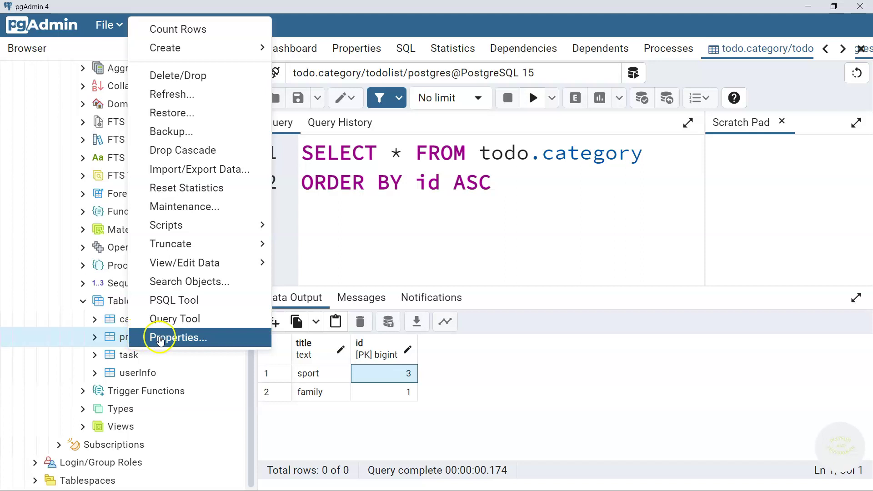
{"action": "left_click", "coordinate": [158, 337]}
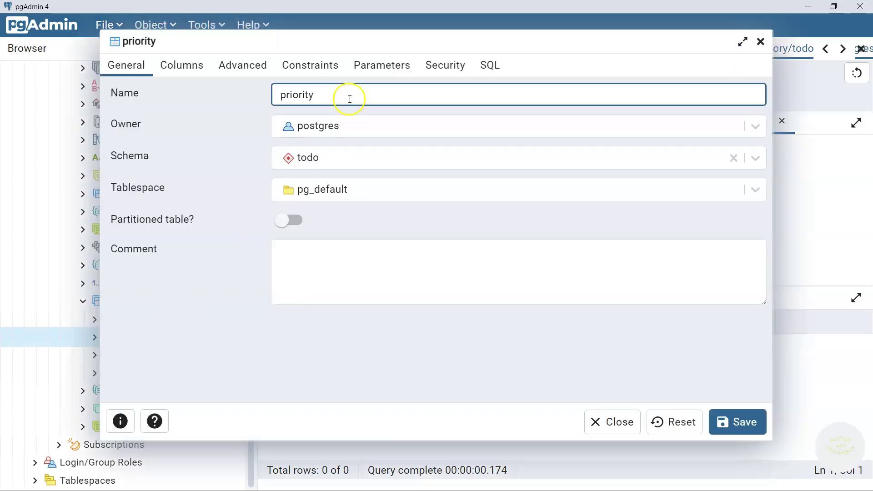
{"action": "left_click", "coordinate": [194, 68]}
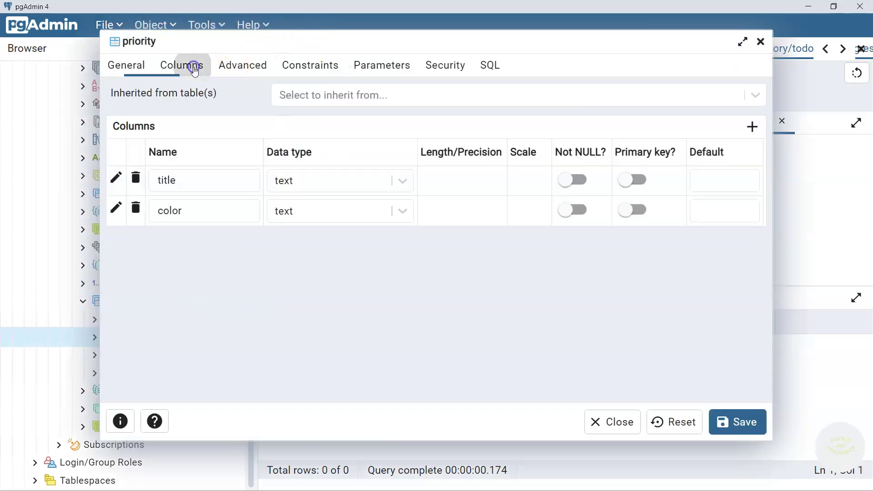
{"action": "left_click", "coordinate": [753, 126]}
{"action": "left_click", "coordinate": [205, 242]}
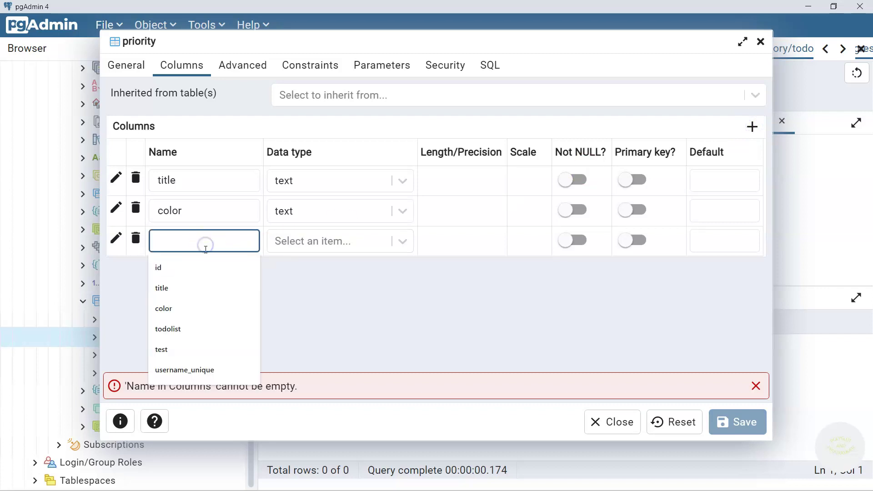
{"action": "type", "text": "id"}
Make the priority table's id column a bigint primary key and save the table
{"action": "left_click", "coordinate": [308, 249]}
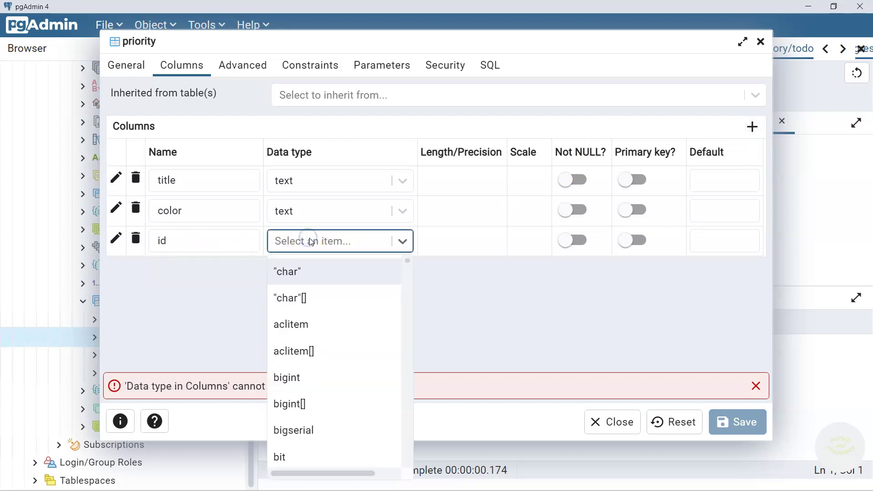
{"action": "type", "text": "big"}
{"action": "left_click", "coordinate": [306, 273]}
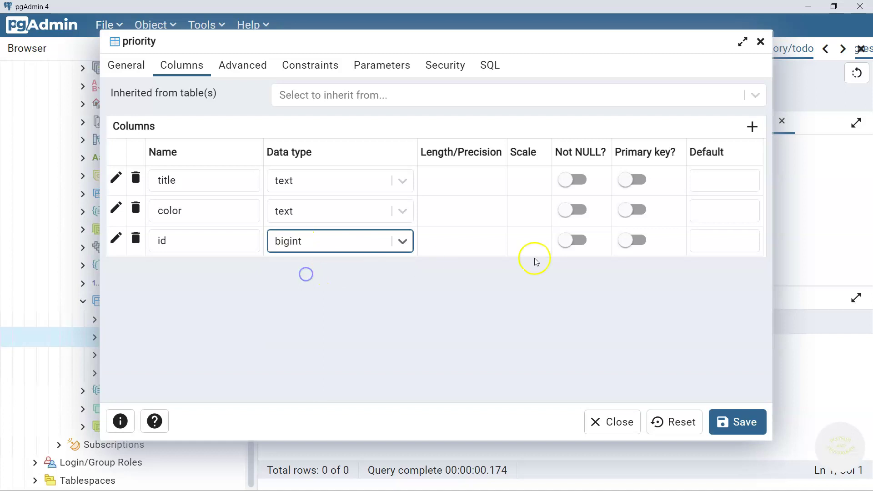
{"action": "left_click", "coordinate": [627, 241]}
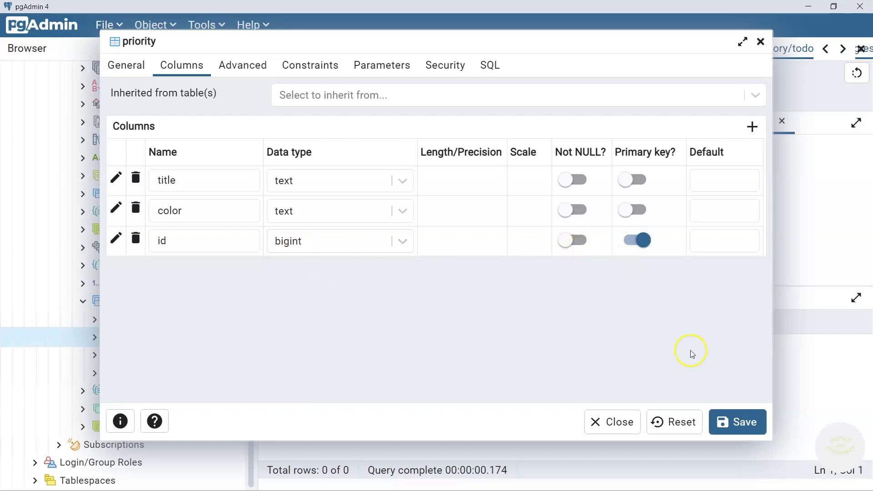
{"action": "left_click", "coordinate": [741, 416]}
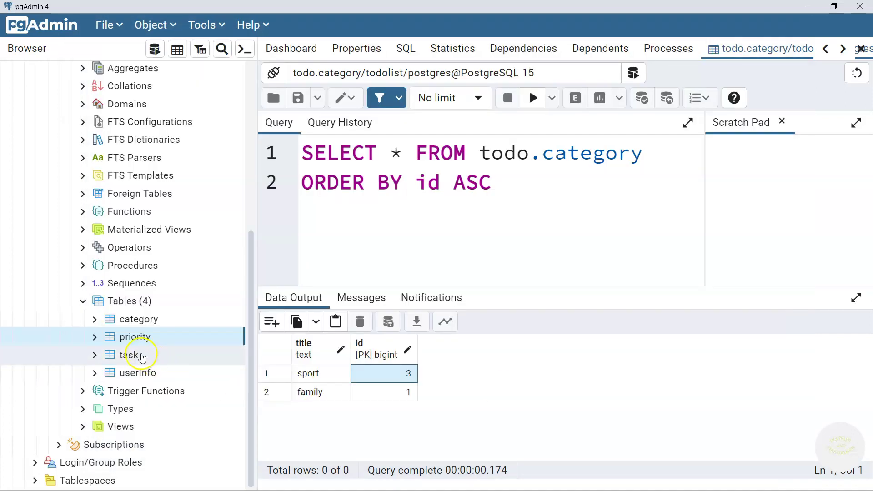
Add a column named id to the task table in its properties
{"action": "right_click", "coordinate": [132, 355]}
{"action": "left_click", "coordinate": [214, 344]}
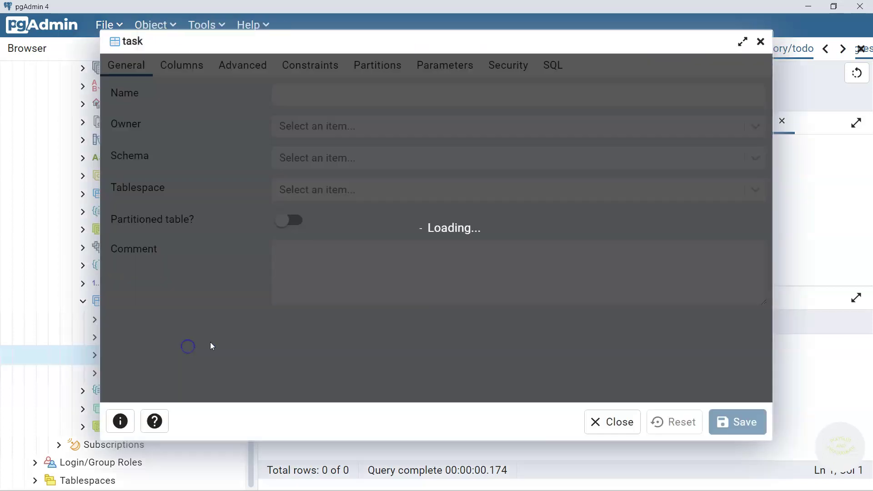
{"action": "left_click", "coordinate": [177, 68]}
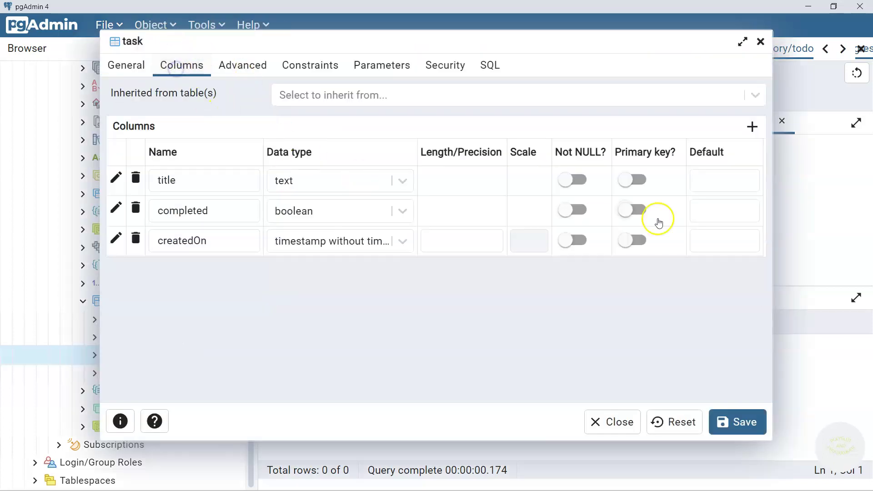
{"action": "left_click", "coordinate": [753, 127]}
{"action": "left_click", "coordinate": [203, 273]}
{"action": "type", "text": "id"}
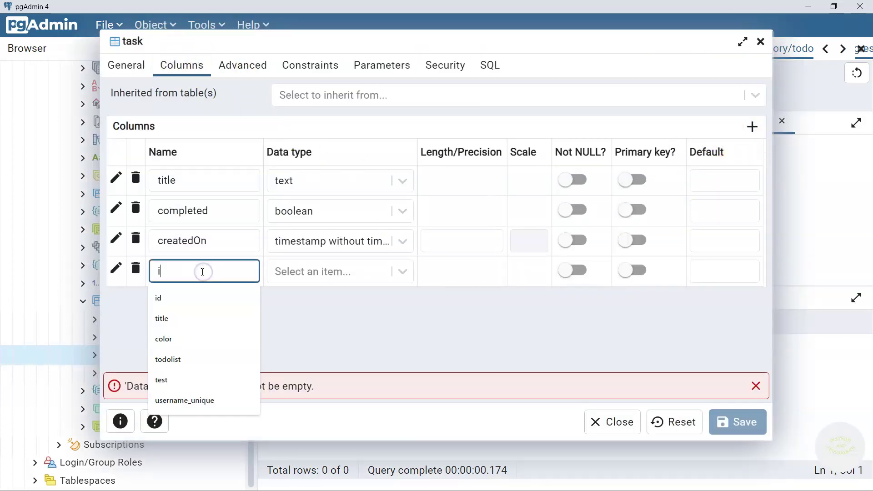
Make the task table's id column a bigint primary key and save the table
{"action": "left_click", "coordinate": [332, 273]}
{"action": "type", "text": "bi"}
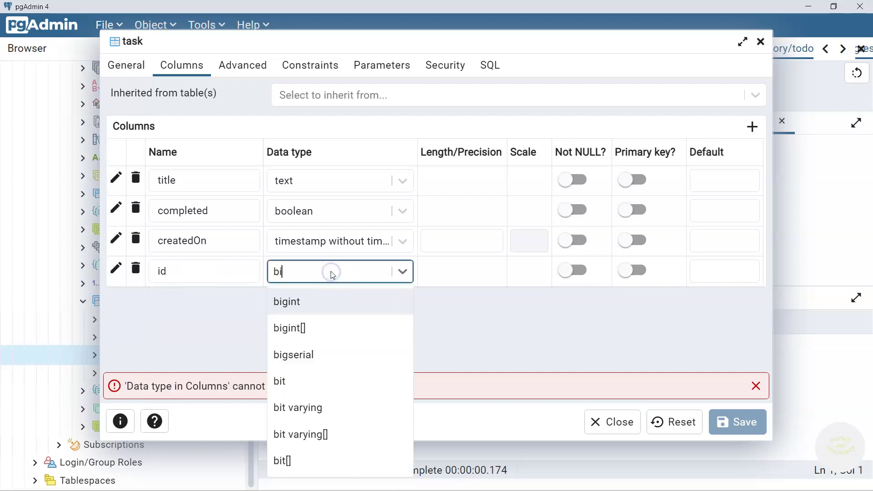
{"action": "left_click", "coordinate": [327, 300]}
{"action": "left_click", "coordinate": [634, 270]}
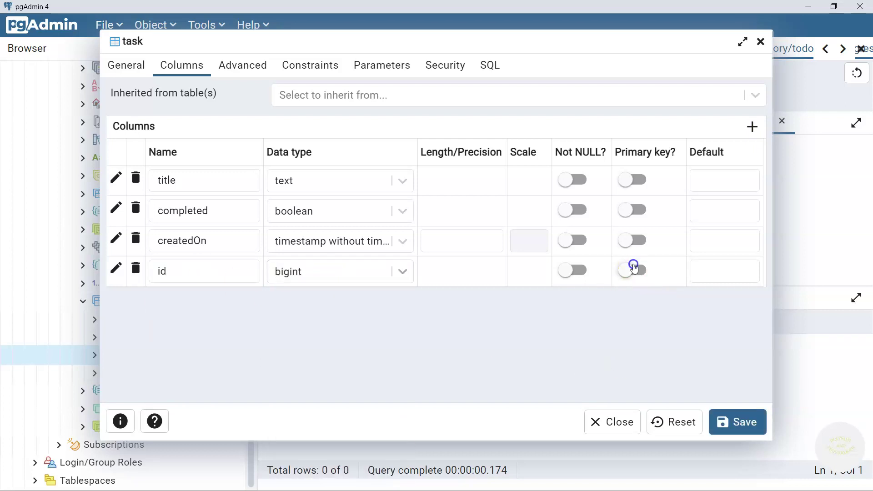
{"action": "left_click", "coordinate": [747, 426]}
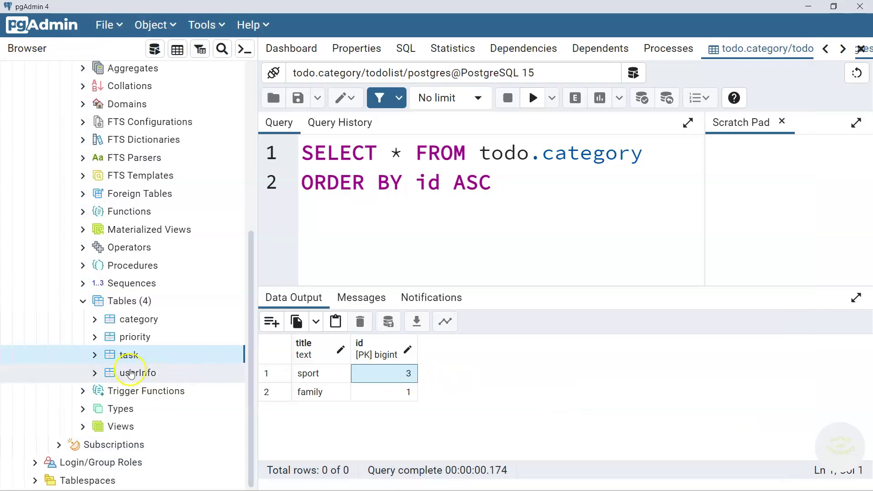
Add a column named id to the userInfo table in its properties
{"action": "right_click", "coordinate": [131, 374]}
{"action": "left_click", "coordinate": [182, 360]}
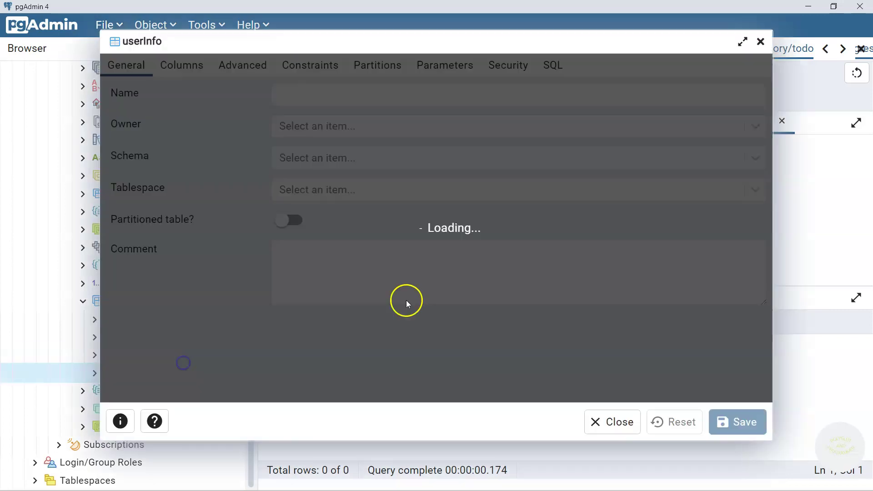
{"action": "left_click", "coordinate": [178, 65]}
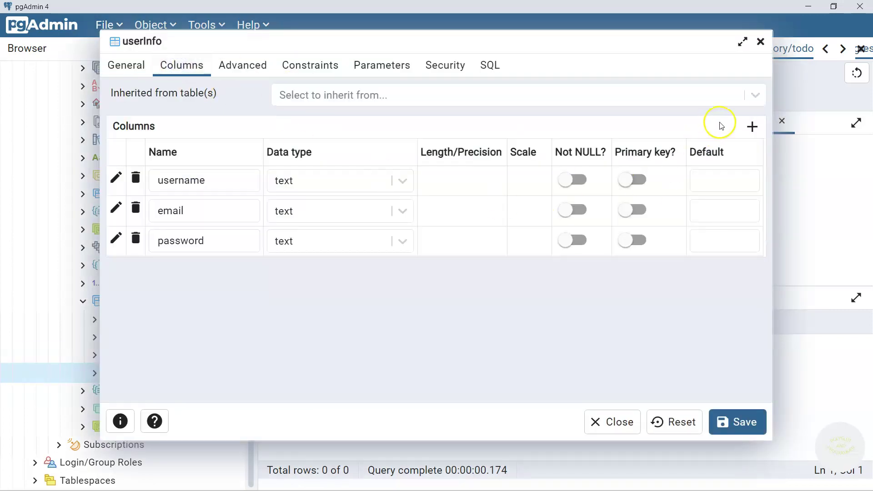
{"action": "left_click", "coordinate": [757, 127]}
{"action": "left_click", "coordinate": [232, 272]}
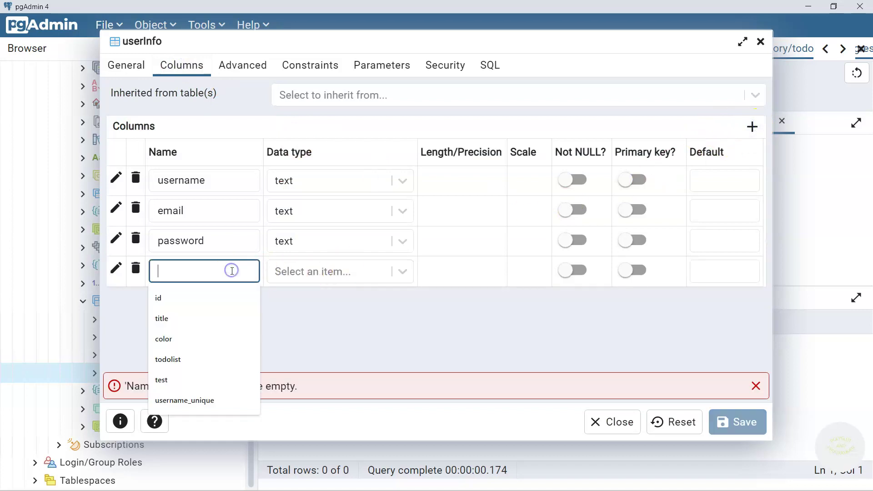
{"action": "type", "text": "id"}
Make the userInfo table's id column a bigint primary key and save the table
{"action": "left_click", "coordinate": [305, 271]}
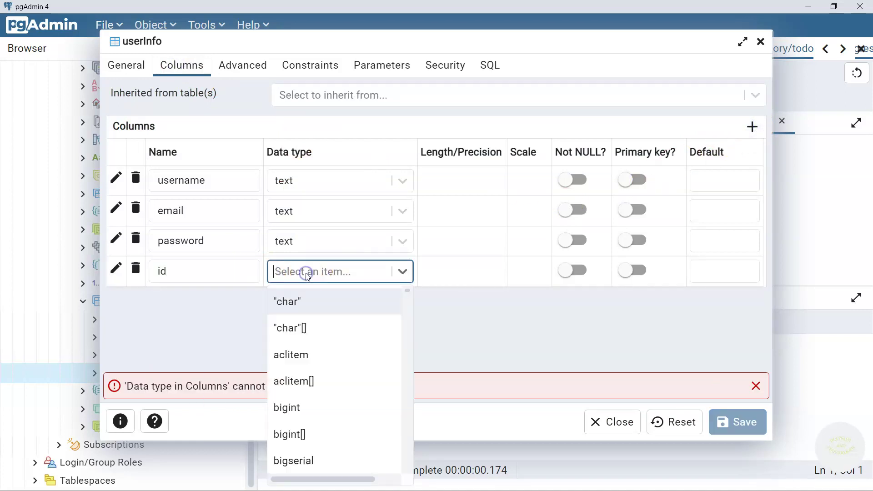
{"action": "type", "text": "bi"}
{"action": "left_click", "coordinate": [313, 302]}
{"action": "left_click", "coordinate": [638, 271]}
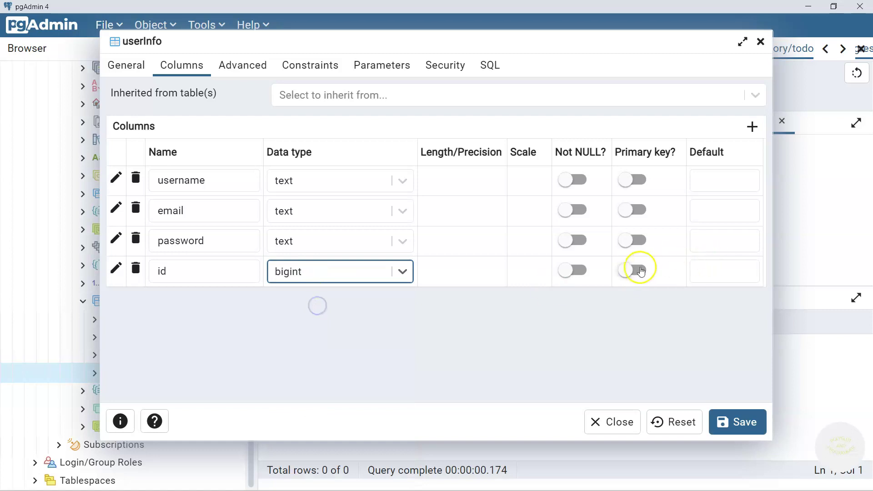
{"action": "left_click", "coordinate": [739, 422]}
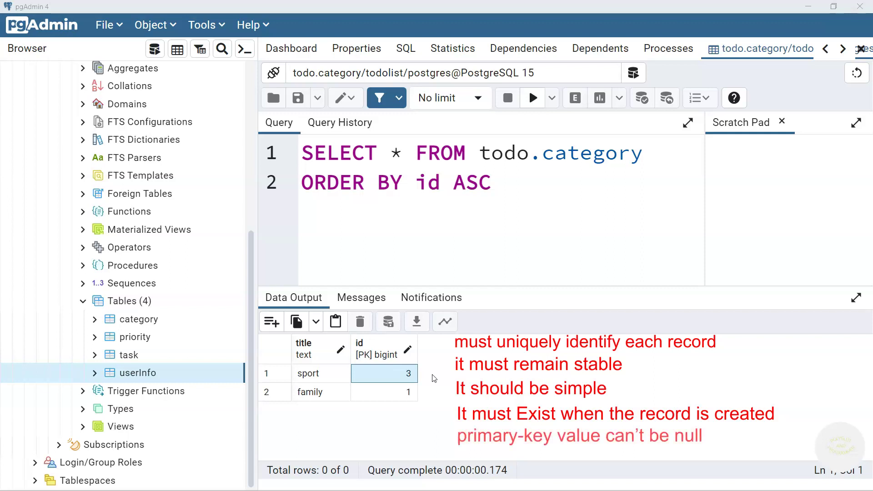
{"action": "left_click", "coordinate": [428, 378]}
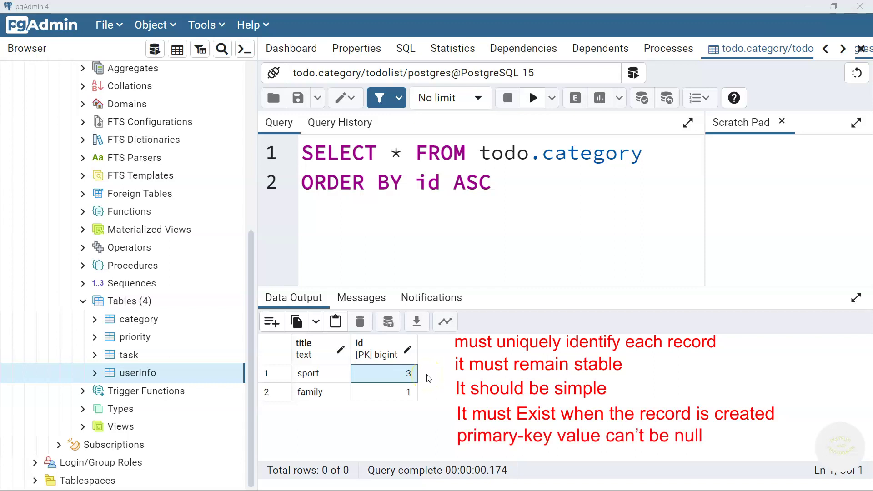
{"action": "left_click", "coordinate": [433, 432]}
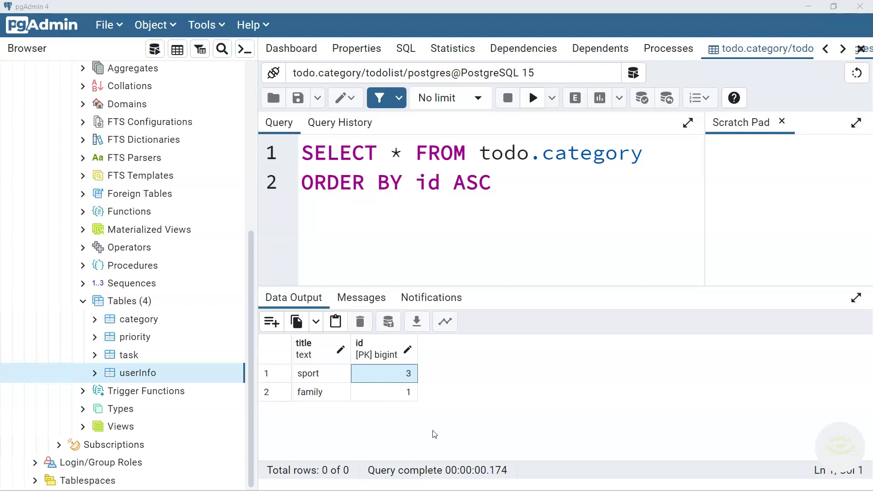
Add a category row with title films and no id, and try to save the data changes
{"action": "left_click", "coordinate": [271, 321]}
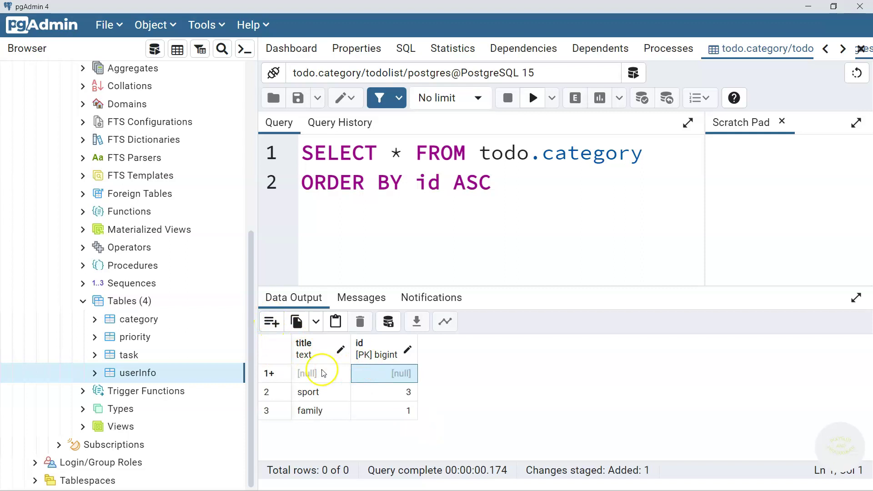
{"action": "double_click", "coordinate": [322, 373]}
{"action": "type", "text": "films"}
{"action": "left_click", "coordinate": [458, 359]}
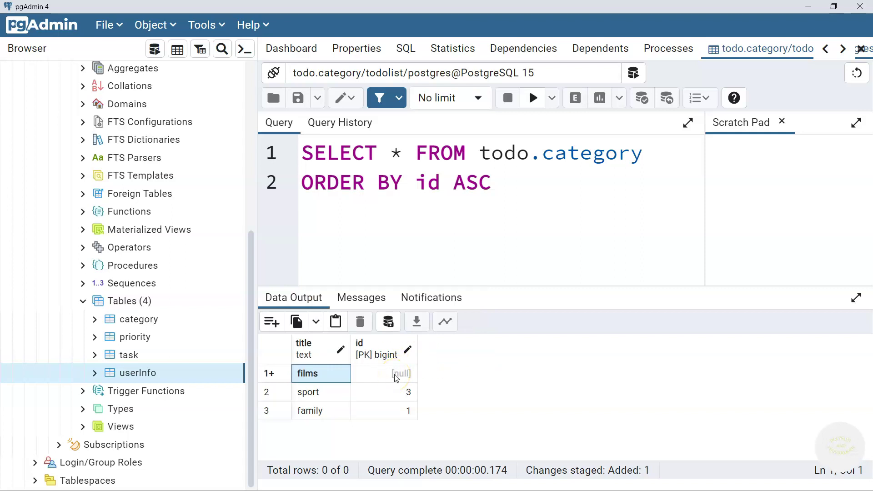
{"action": "left_click", "coordinate": [389, 322]}
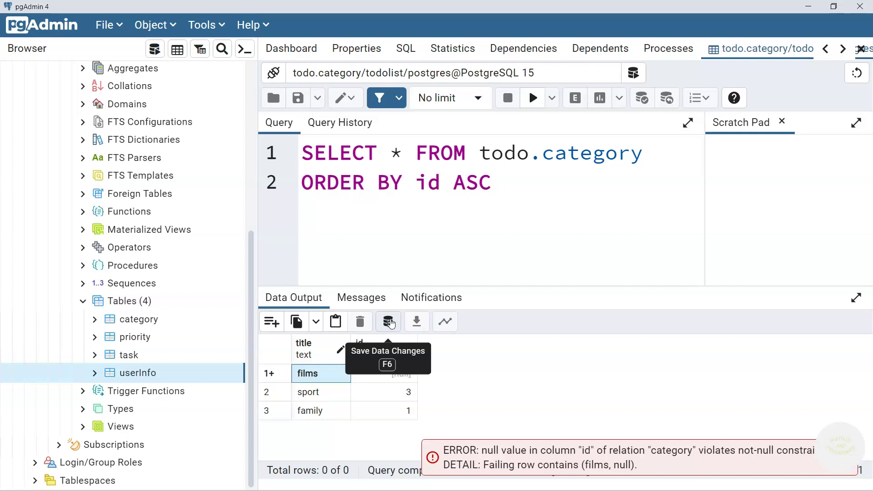
{"action": "left_click", "coordinate": [390, 322]}
Examine the Not NULL and primary key settings of the id column in the category table's properties
{"action": "left_click", "coordinate": [152, 320]}
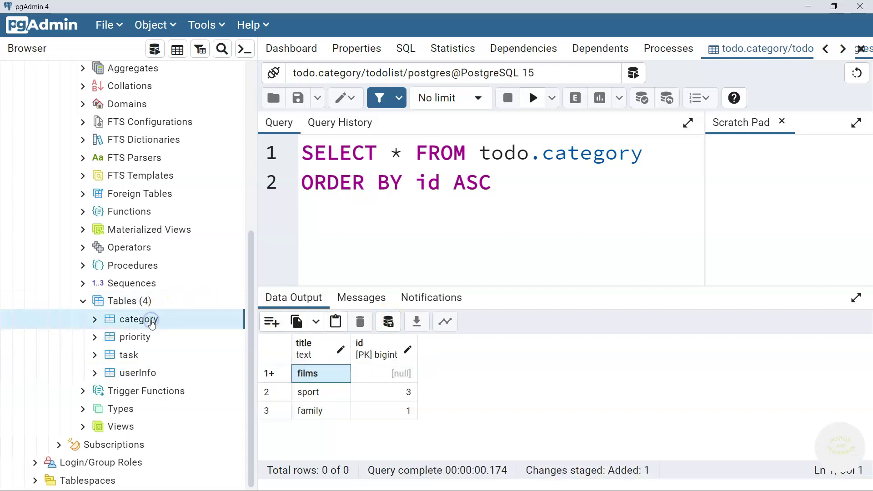
{"action": "right_click", "coordinate": [152, 319]}
{"action": "left_click", "coordinate": [209, 336]}
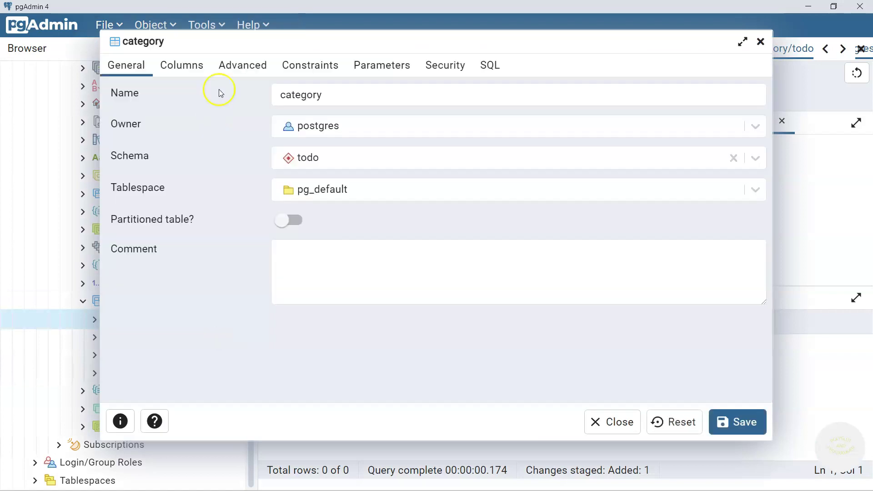
{"action": "left_click", "coordinate": [197, 66]}
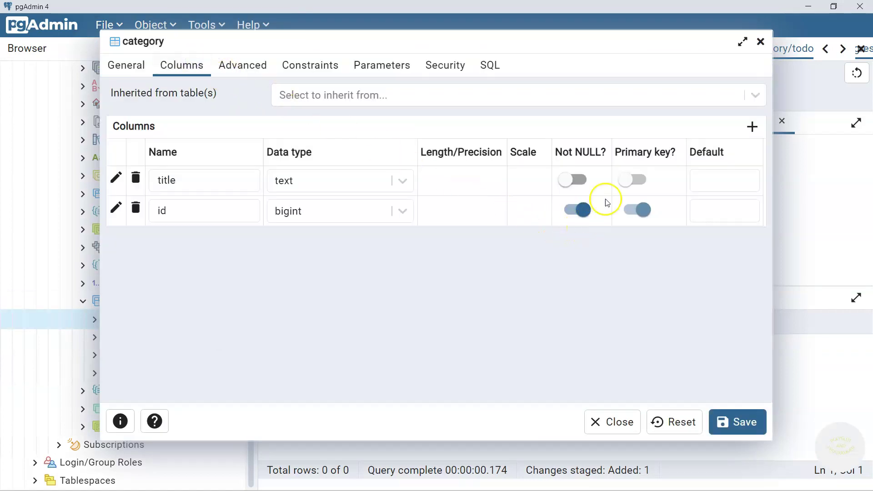
{"action": "left_click", "coordinate": [181, 214]}
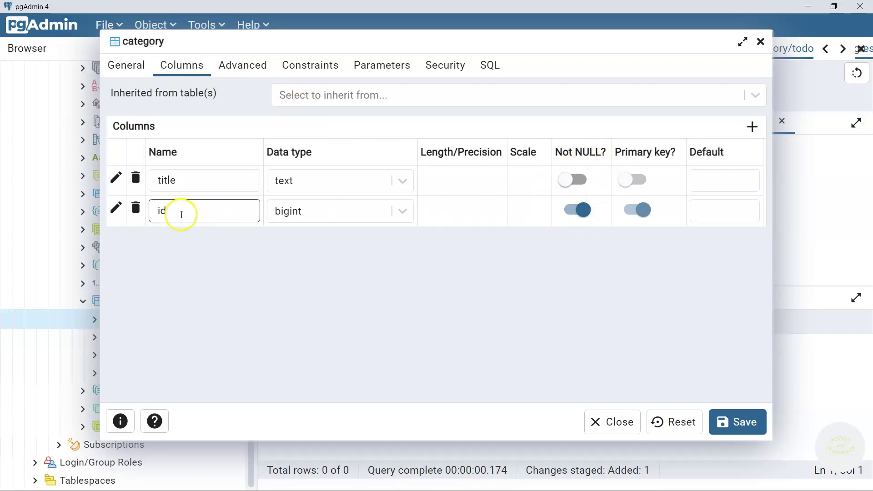
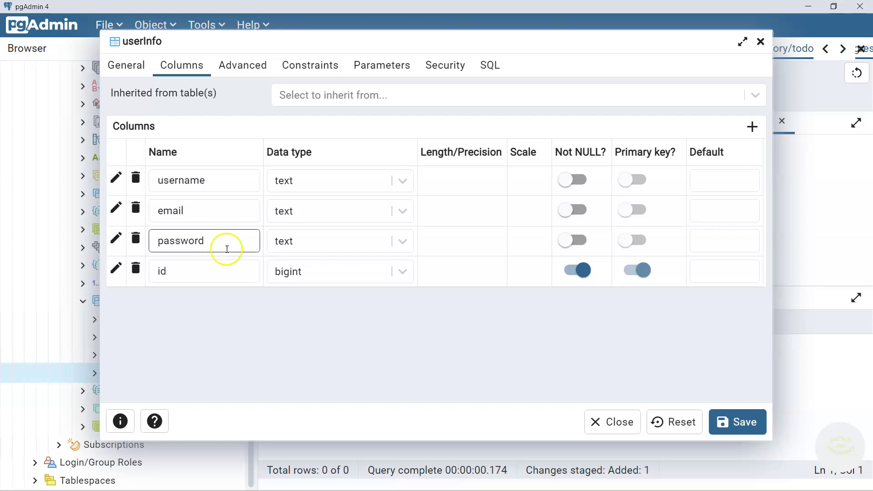
{"action": "left_click", "coordinate": [218, 220]}
{"action": "left_click", "coordinate": [218, 245]}
{"action": "left_click", "coordinate": [230, 174]}
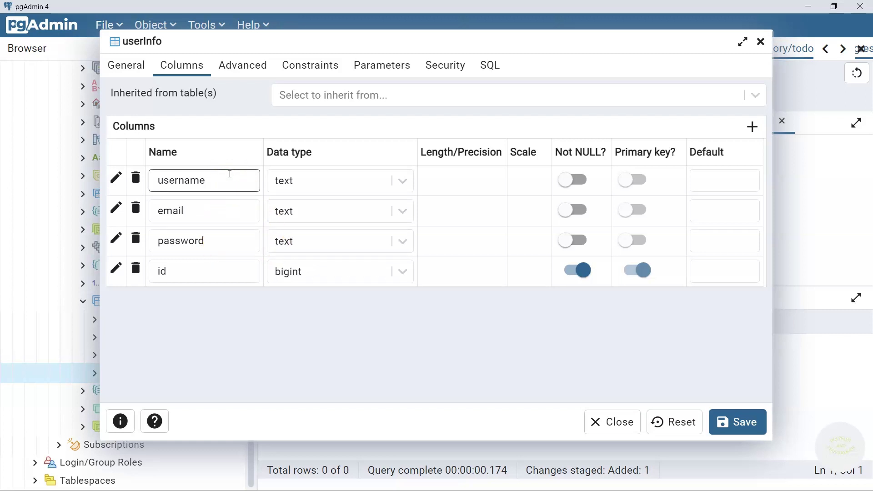
{"action": "left_click", "coordinate": [223, 237]}
{"action": "left_click", "coordinate": [226, 187]}
Turn on Not NULL for the username column of the userInfo table and save the table
{"action": "left_click", "coordinate": [574, 170]}
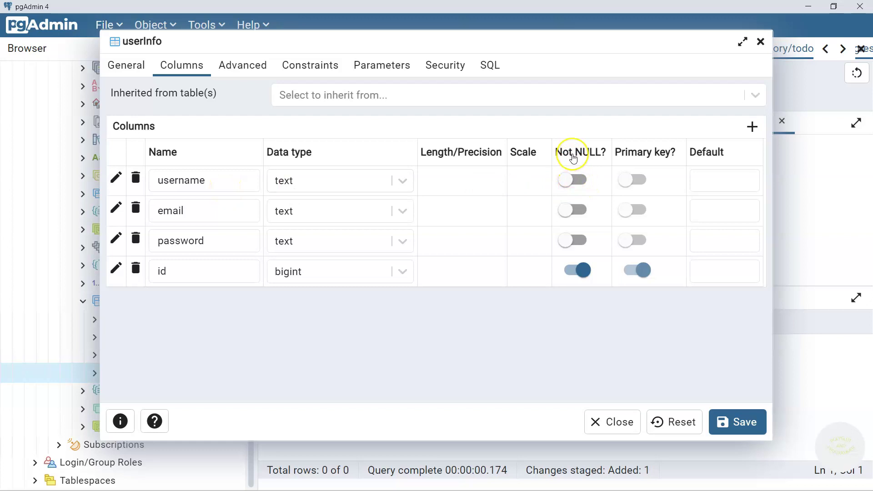
{"action": "left_click", "coordinate": [575, 180]}
{"action": "left_click", "coordinate": [574, 179]}
{"action": "left_click", "coordinate": [577, 179]}
{"action": "left_click", "coordinate": [728, 419]}
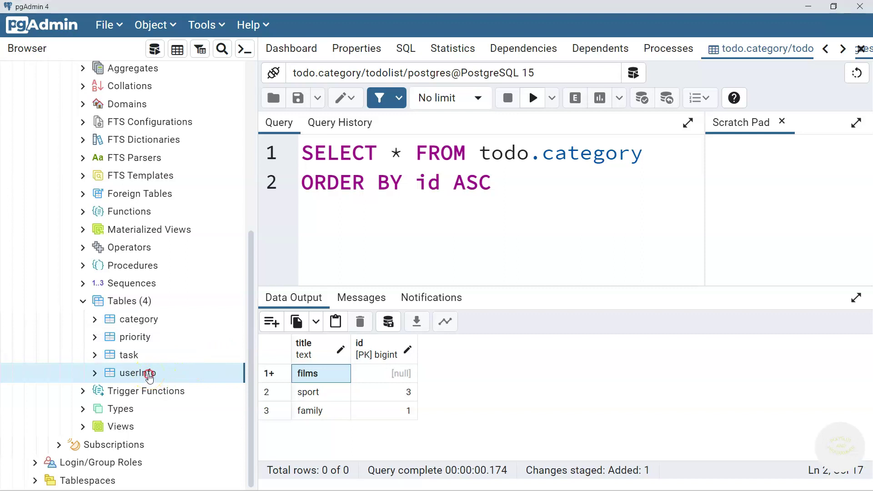
Show all rows of the userInfo table for viewing and editing
{"action": "right_click", "coordinate": [150, 378]}
{"action": "mouse_move", "coordinate": [264, 293]}
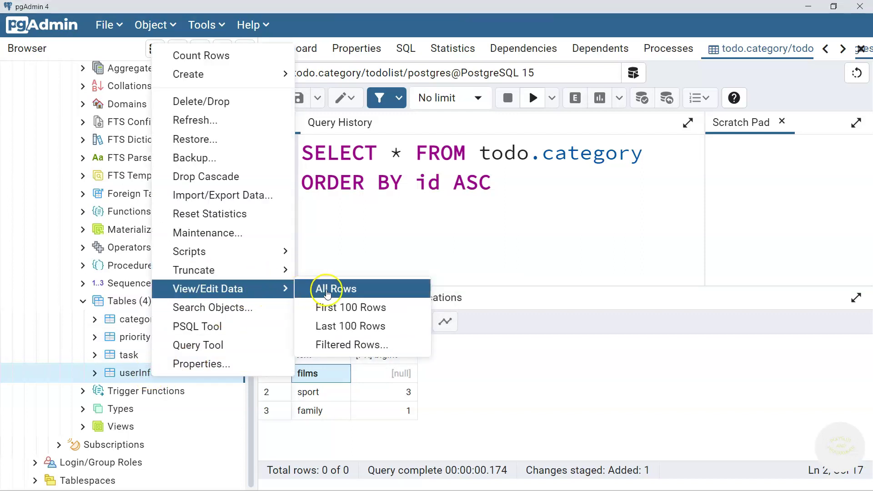
{"action": "left_click", "coordinate": [334, 289]}
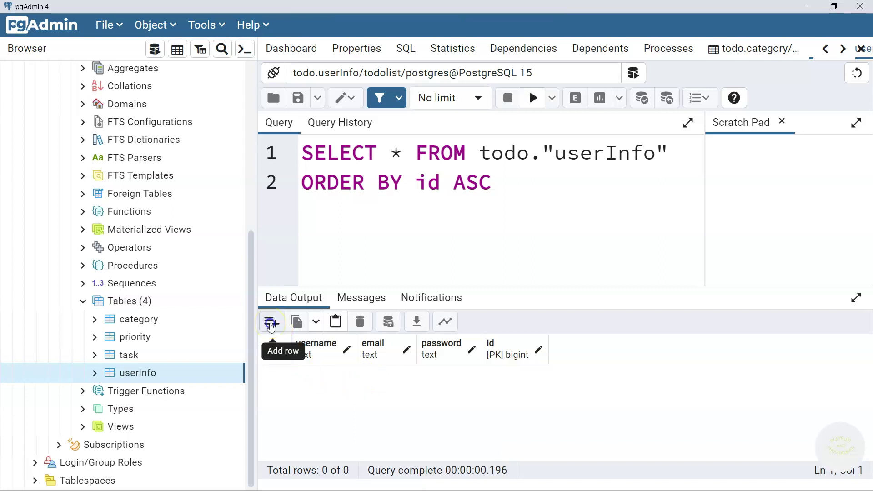
Add a userInfo row with id 1 and no username, and try to save the data changes
{"action": "left_click", "coordinate": [271, 326]}
{"action": "left_click", "coordinate": [317, 374]}
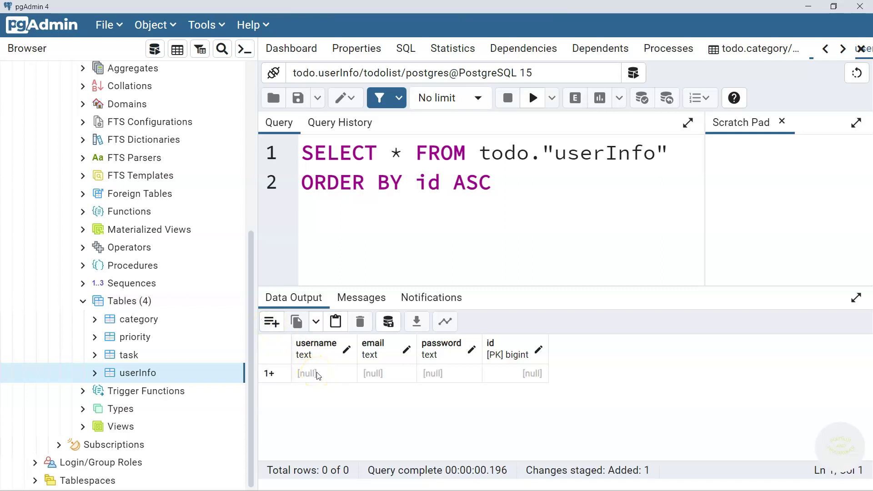
{"action": "left_click", "coordinate": [376, 377]}
{"action": "double_click", "coordinate": [514, 374]}
{"action": "type", "text": "1"}
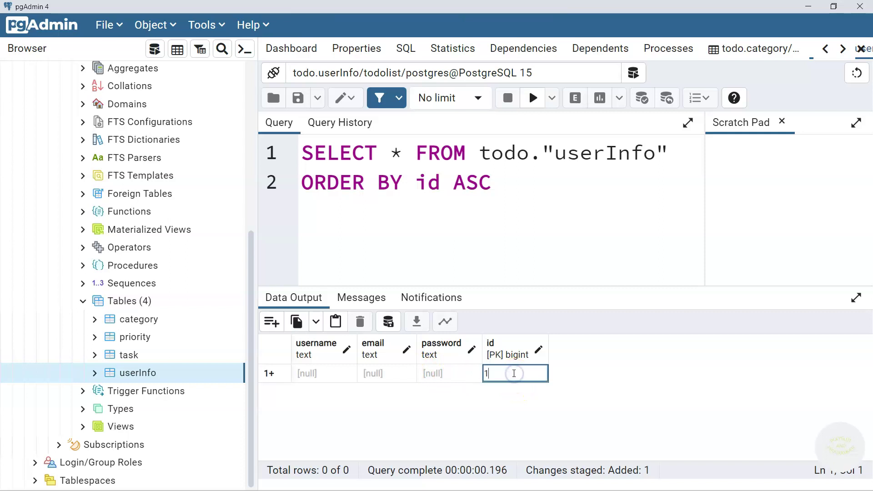
{"action": "left_click", "coordinate": [513, 400]}
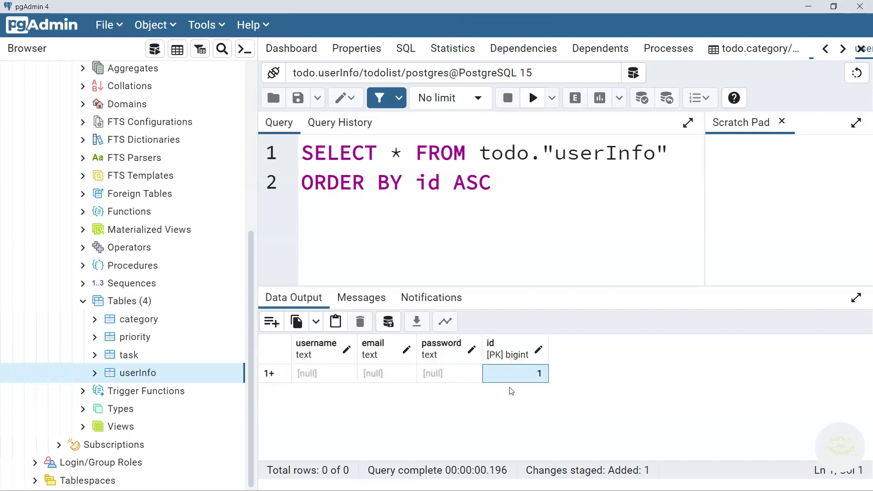
{"action": "left_click", "coordinate": [387, 322]}
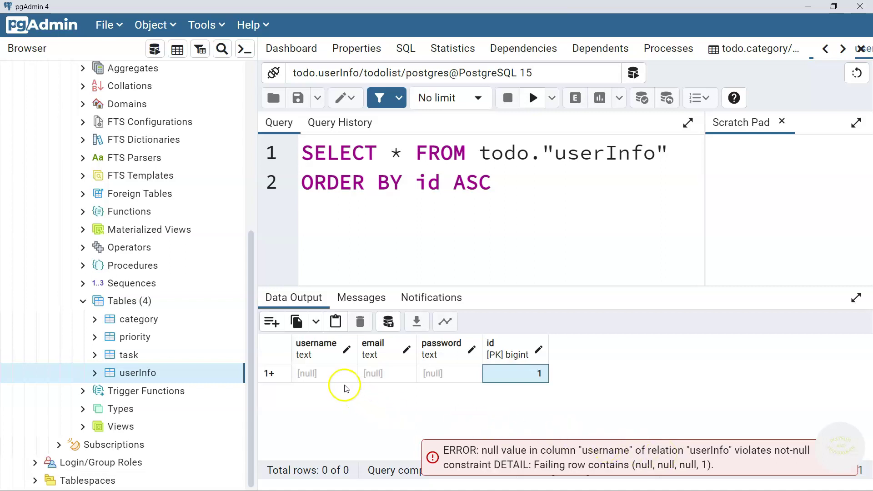
Enter a username in the new userInfo row and save the data changes
{"action": "left_click", "coordinate": [323, 373]}
{"action": "left_click", "coordinate": [321, 374]}
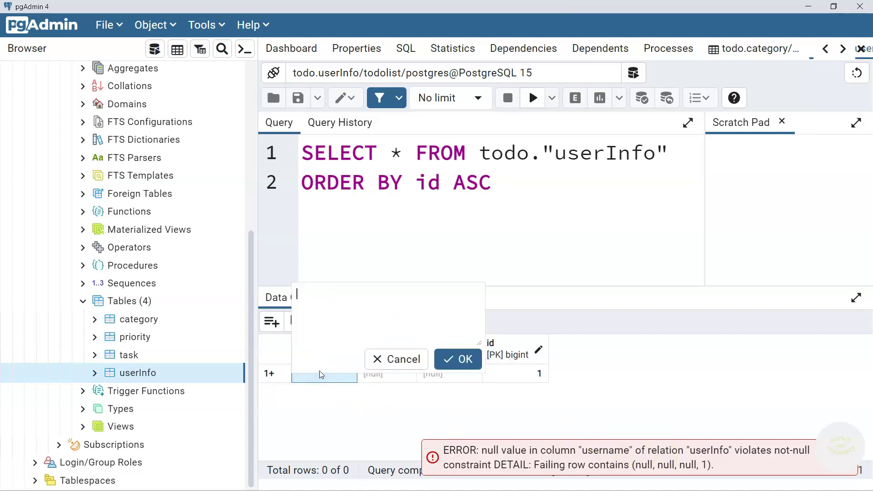
{"action": "type", "text": "behruz"}
{"action": "left_click", "coordinate": [458, 360]}
{"action": "left_click", "coordinate": [389, 323]}
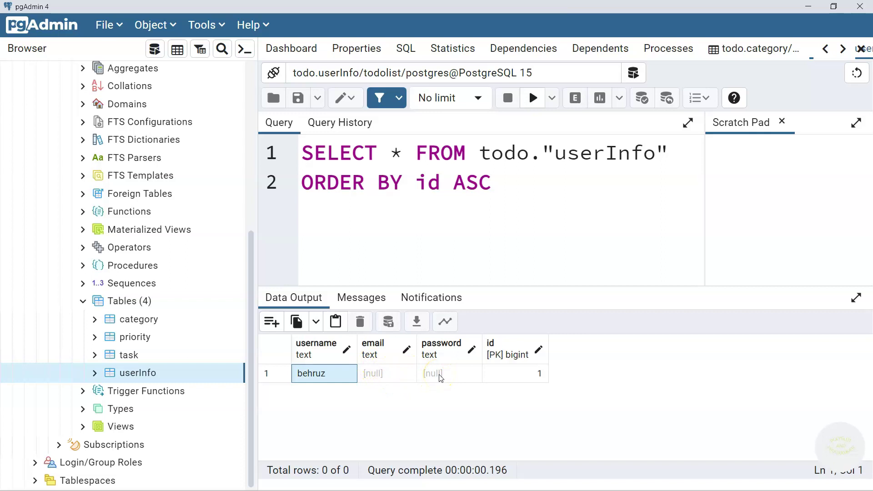
Delete the only row of the userInfo table and save the data changes
{"action": "left_click", "coordinate": [387, 374]}
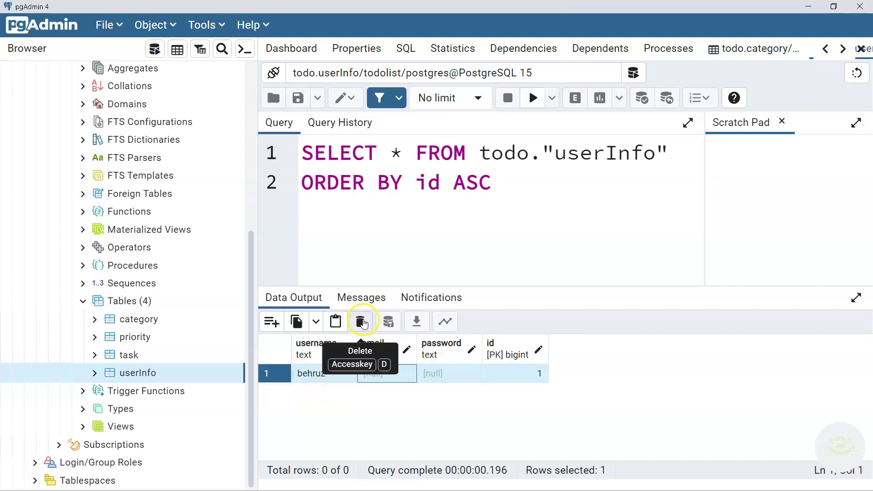
{"action": "left_click", "coordinate": [361, 322]}
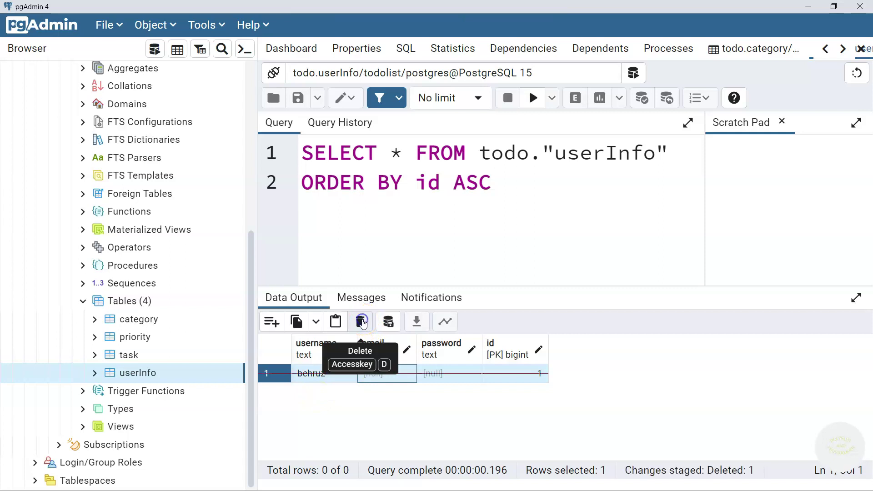
{"action": "left_click", "coordinate": [388, 323]}
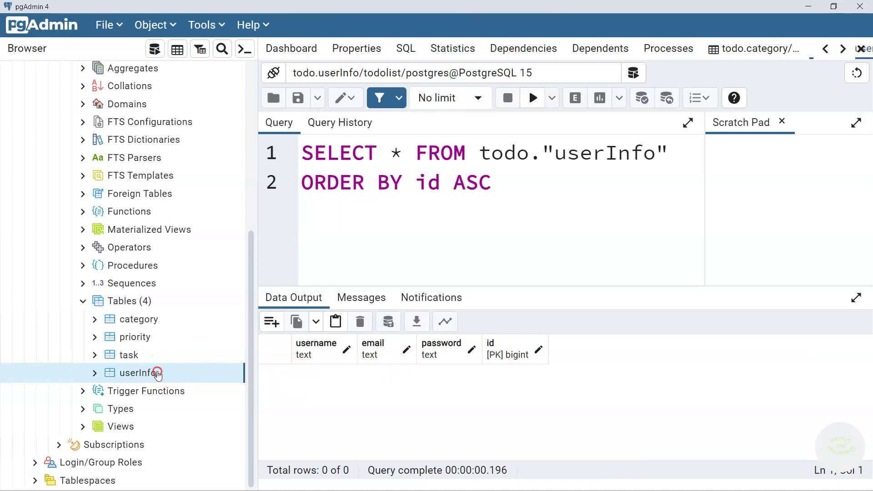
Turn on Not NULL for the email and password columns of the userInfo table and save the table
{"action": "right_click", "coordinate": [157, 373]}
{"action": "left_click", "coordinate": [196, 362]}
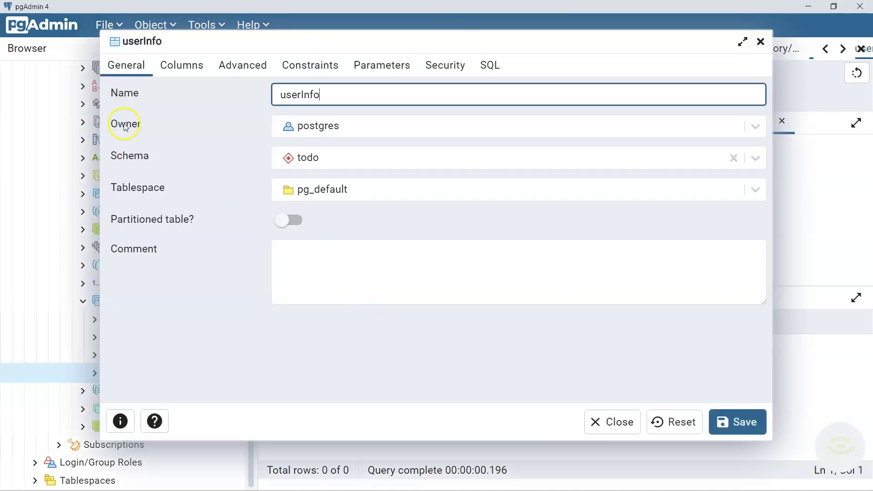
{"action": "left_click", "coordinate": [173, 64]}
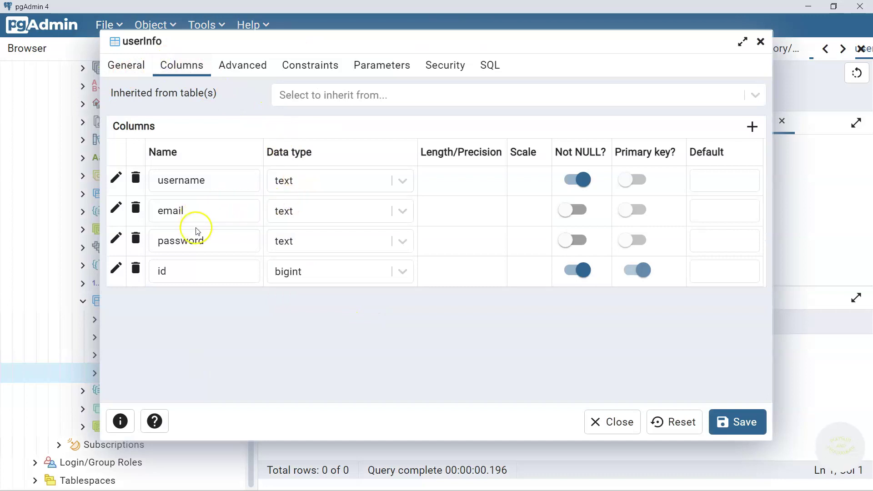
{"action": "left_click", "coordinate": [580, 210]}
{"action": "left_click", "coordinate": [573, 240]}
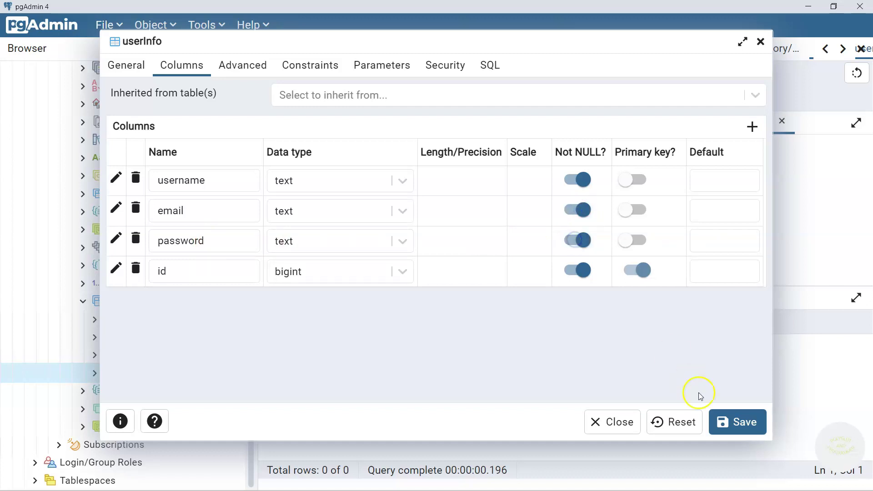
{"action": "left_click", "coordinate": [746, 421]}
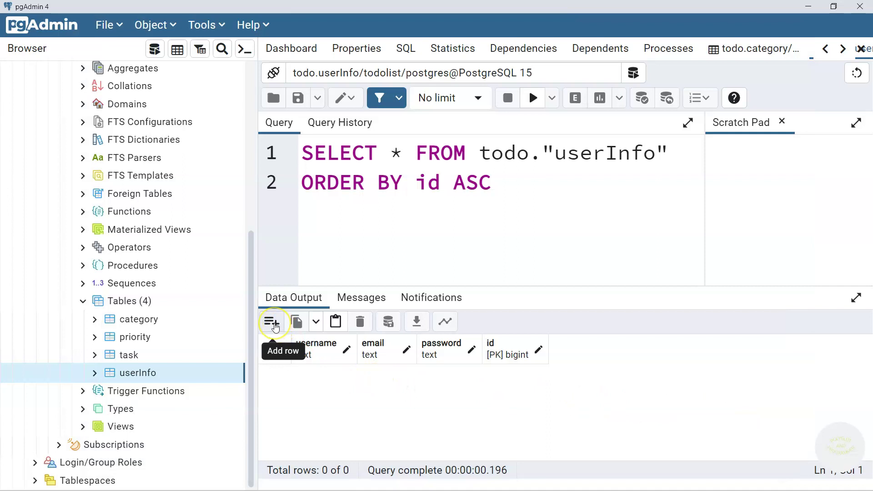
Add a userInfo row with a username and id 1 but no email or password, and try to save it
{"action": "left_click", "coordinate": [275, 324]}
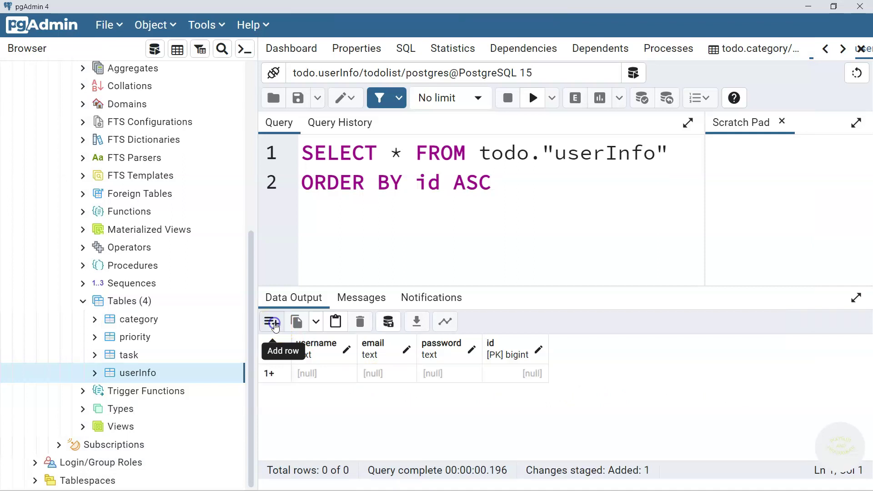
{"action": "double_click", "coordinate": [319, 373]}
{"action": "type", "text": "behruz"}
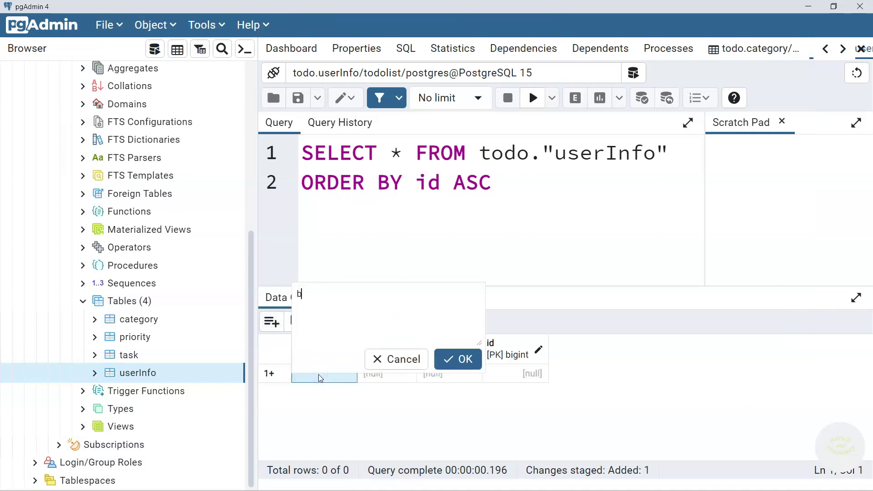
{"action": "left_click", "coordinate": [458, 360]}
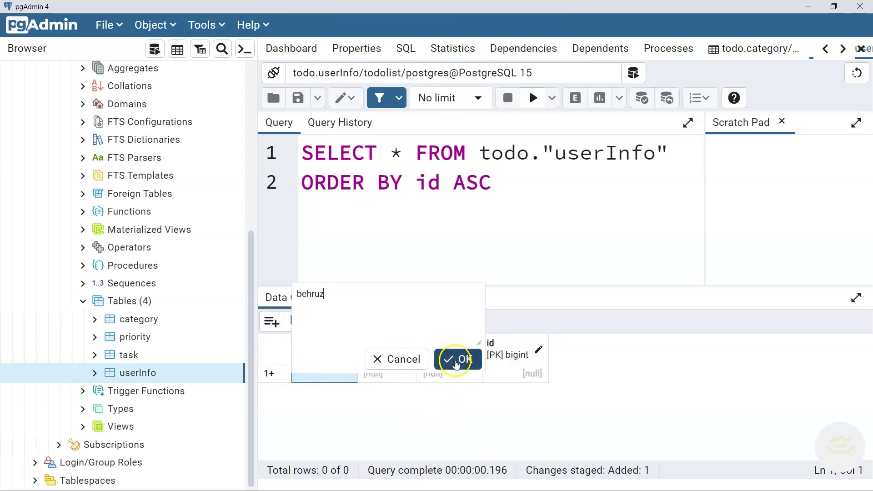
{"action": "double_click", "coordinate": [512, 373]}
{"action": "type", "text": "1"}
{"action": "left_click", "coordinate": [452, 407]}
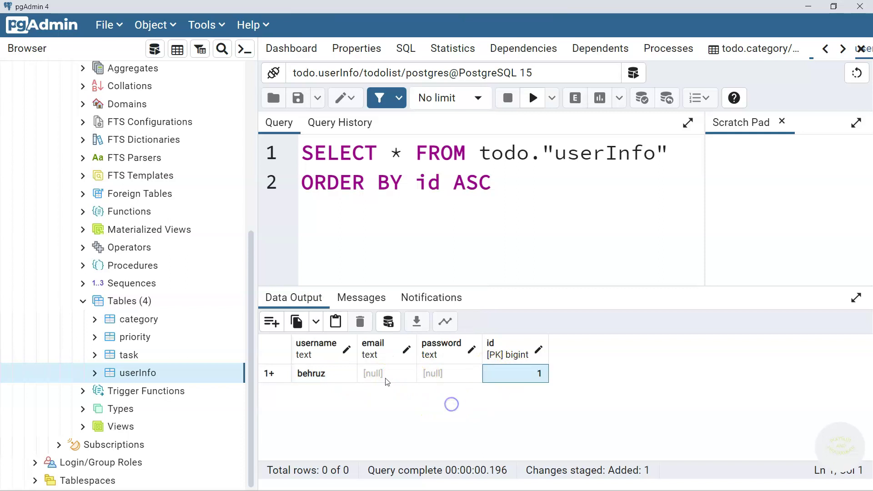
{"action": "left_click", "coordinate": [440, 374]}
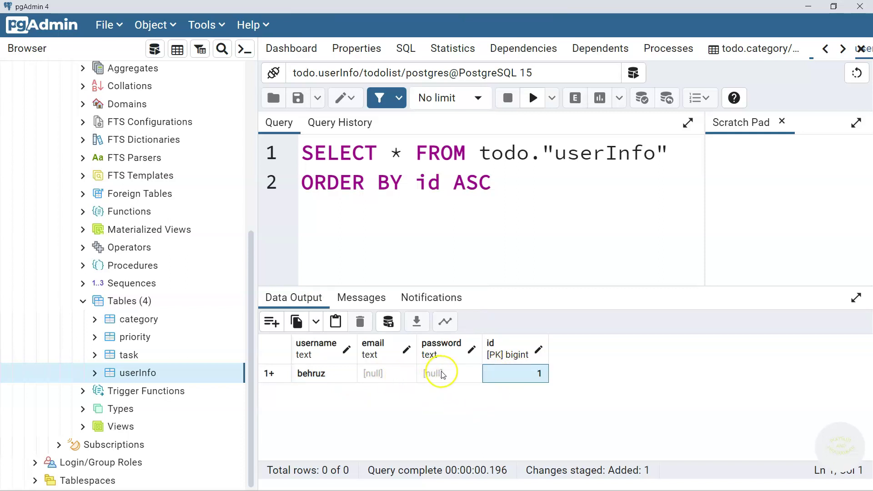
{"action": "left_click", "coordinate": [388, 322]}
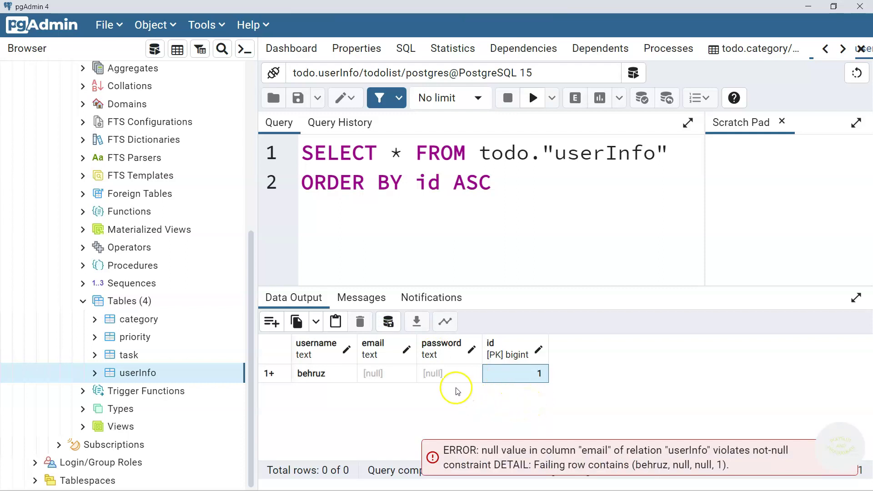
Fill in the email and password fields of the new userInfo row and save the data changes
{"action": "double_click", "coordinate": [393, 372]}
{"action": "type", "text": "fsfds"}
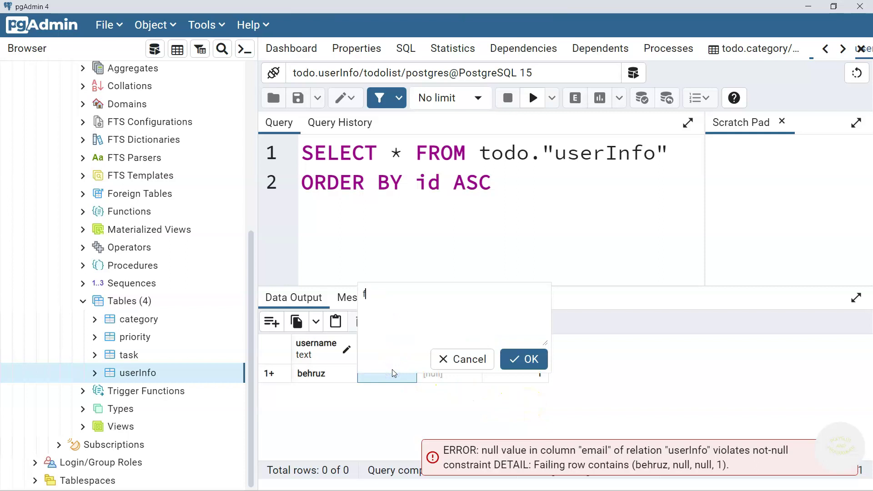
{"action": "left_click", "coordinate": [519, 368]}
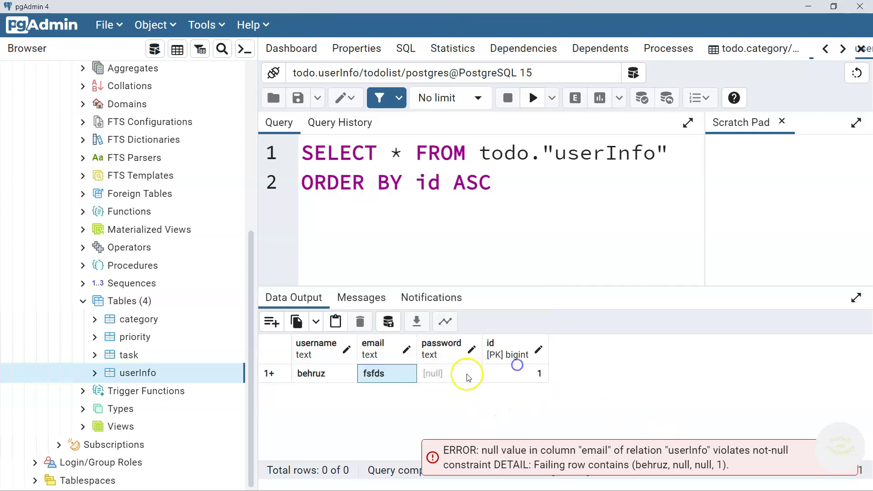
{"action": "double_click", "coordinate": [449, 372]}
{"action": "type", "text": "sgsfgsf"}
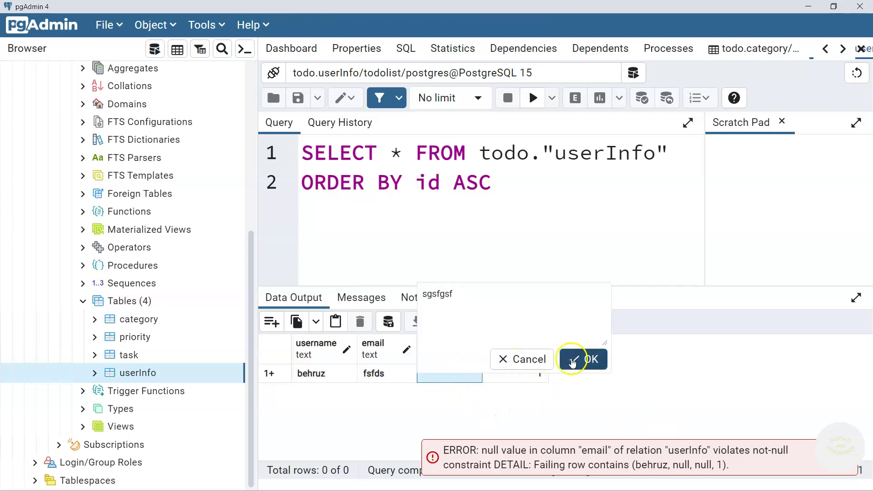
{"action": "left_click", "coordinate": [584, 359]}
{"action": "left_click", "coordinate": [388, 324]}
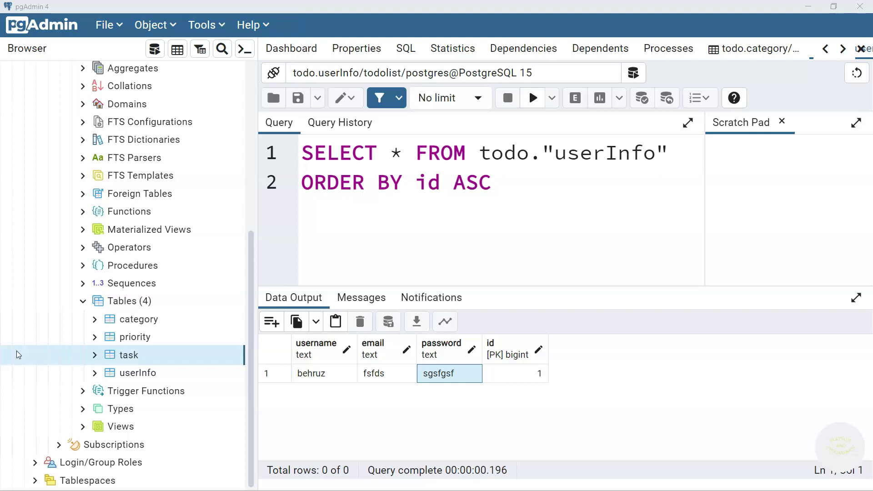
Set the default value of the task table's completed column to false
{"action": "right_click", "coordinate": [131, 357]}
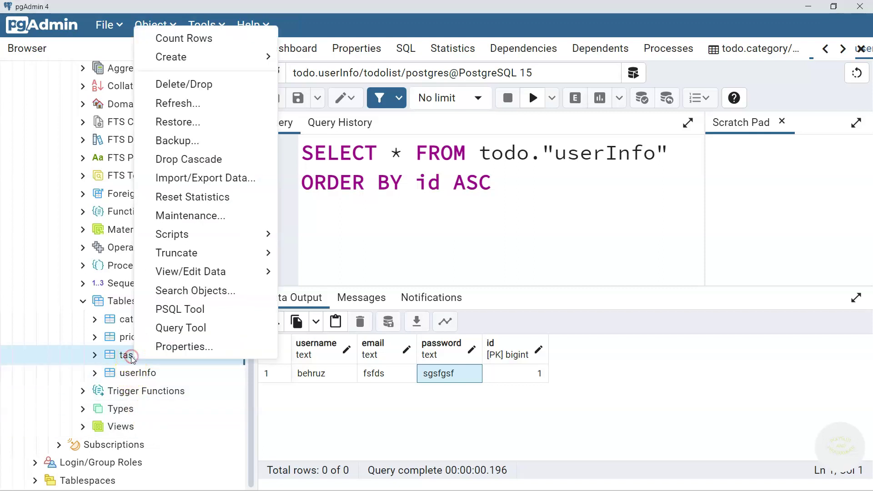
{"action": "left_click", "coordinate": [184, 347]}
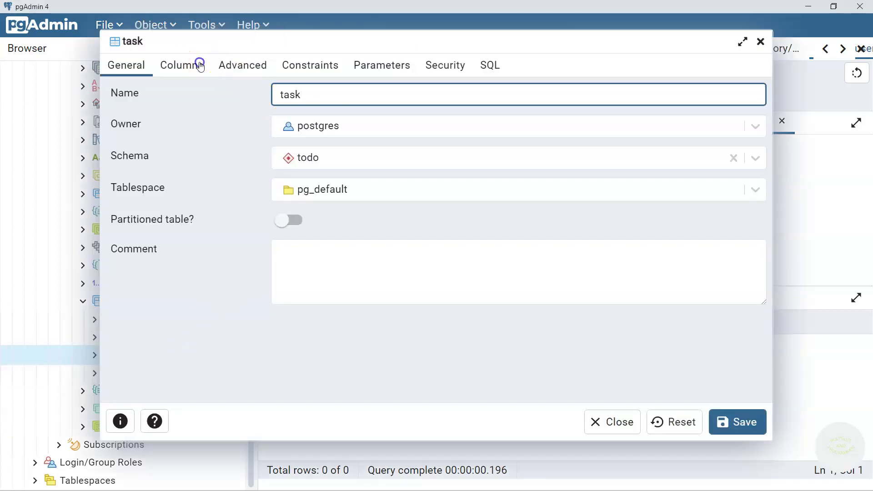
{"action": "left_click", "coordinate": [200, 65]}
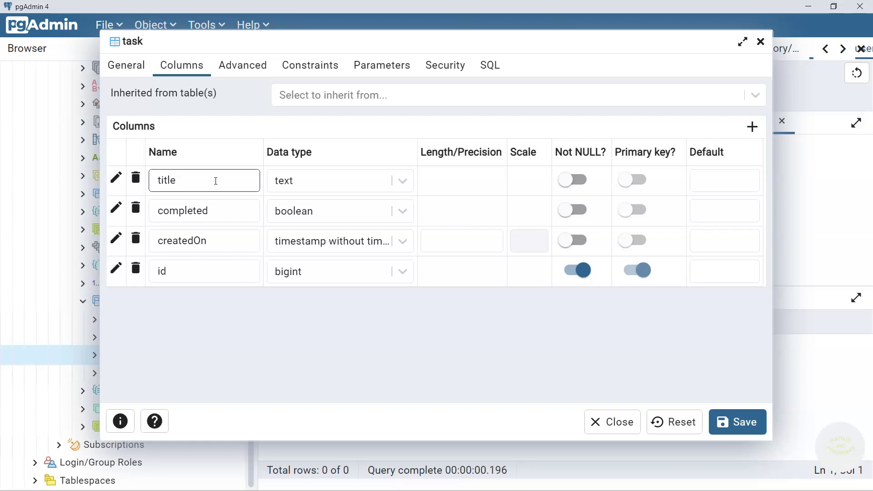
{"action": "left_click", "coordinate": [216, 215]}
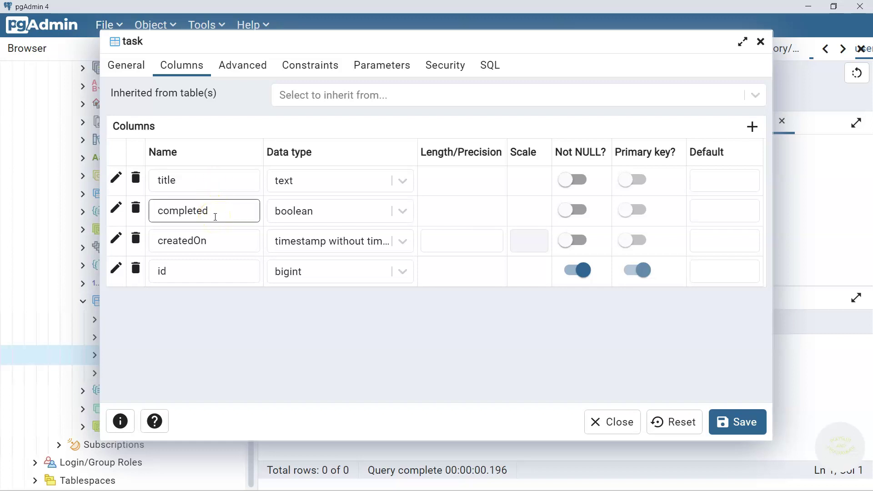
{"action": "left_click", "coordinate": [731, 211]}
{"action": "type", "text": "false"}
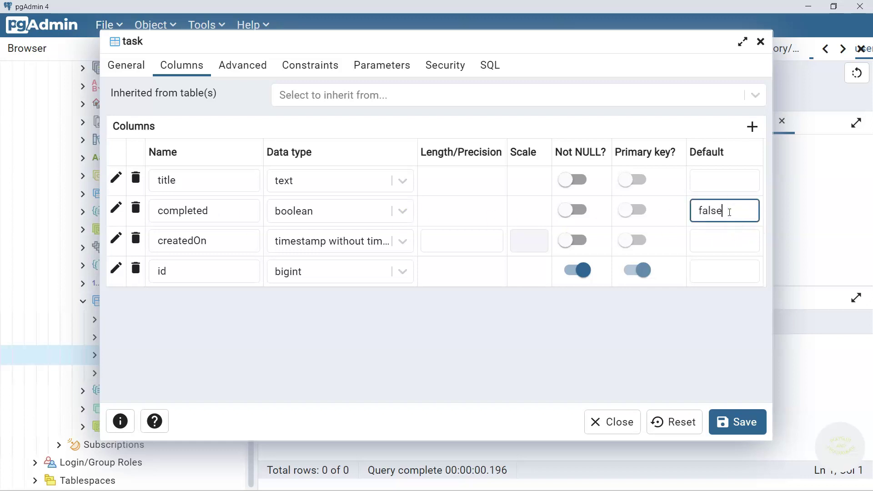
{"action": "left_click", "coordinate": [725, 212]}
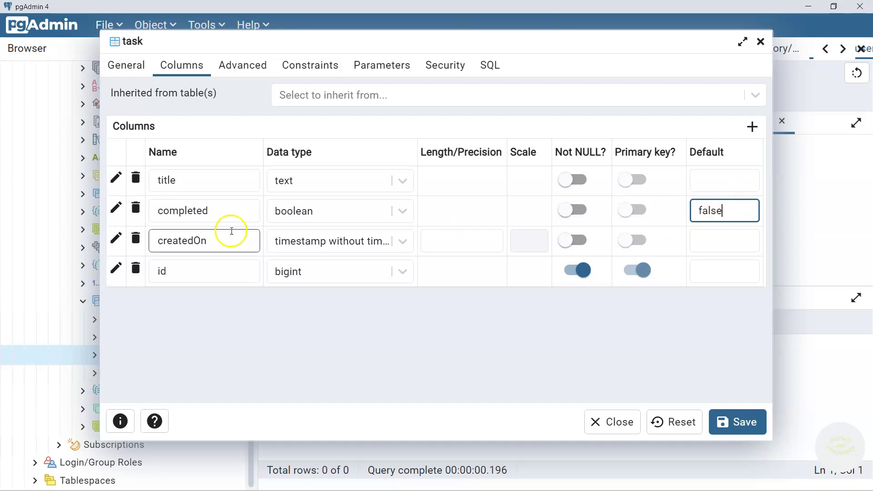
Set the default value of the createdOn column to now() and save the task table
{"action": "left_click", "coordinate": [731, 241]}
{"action": "type", "text": "now()"}
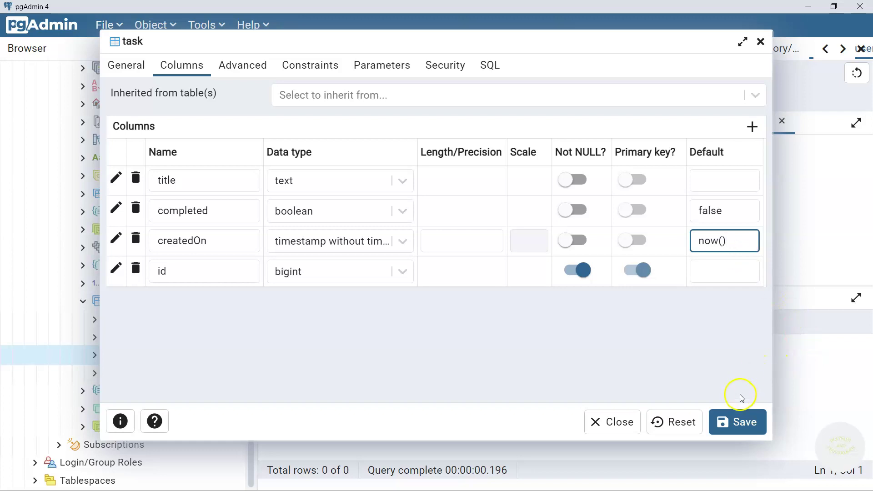
{"action": "left_click", "coordinate": [735, 425]}
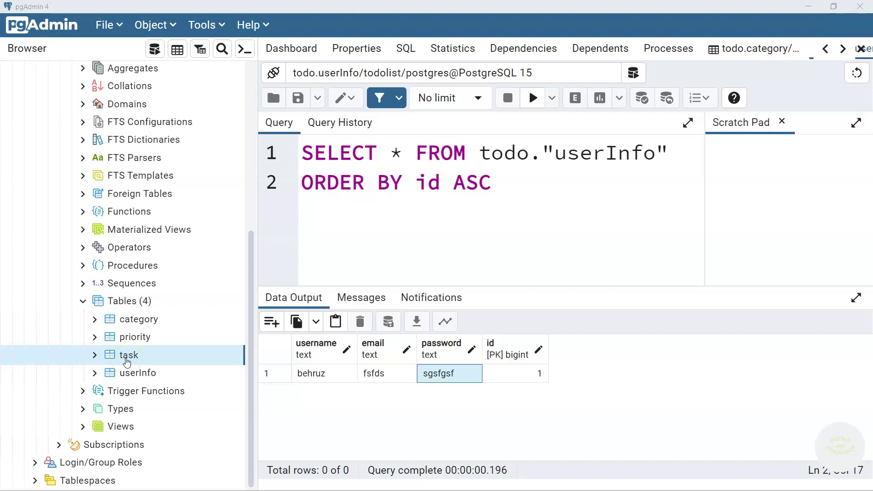
Show all rows of the task table for viewing and editing
{"action": "right_click", "coordinate": [127, 360]}
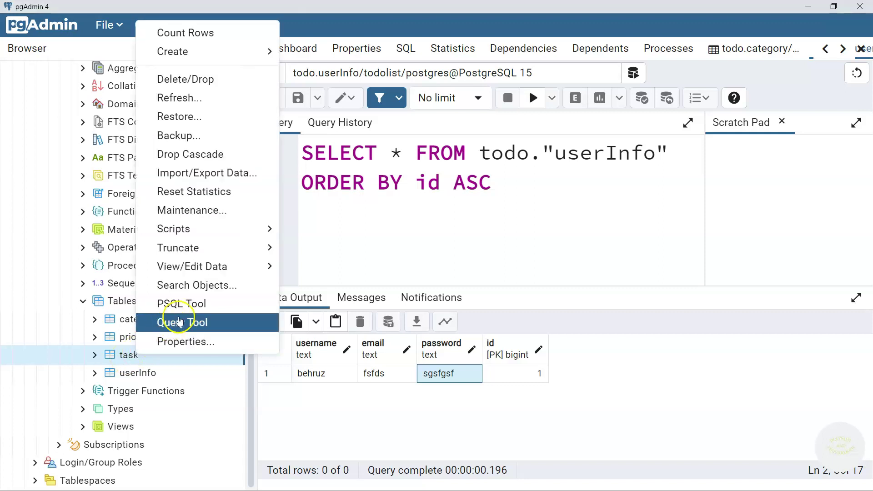
{"action": "mouse_move", "coordinate": [218, 267]}
{"action": "left_click", "coordinate": [321, 267]}
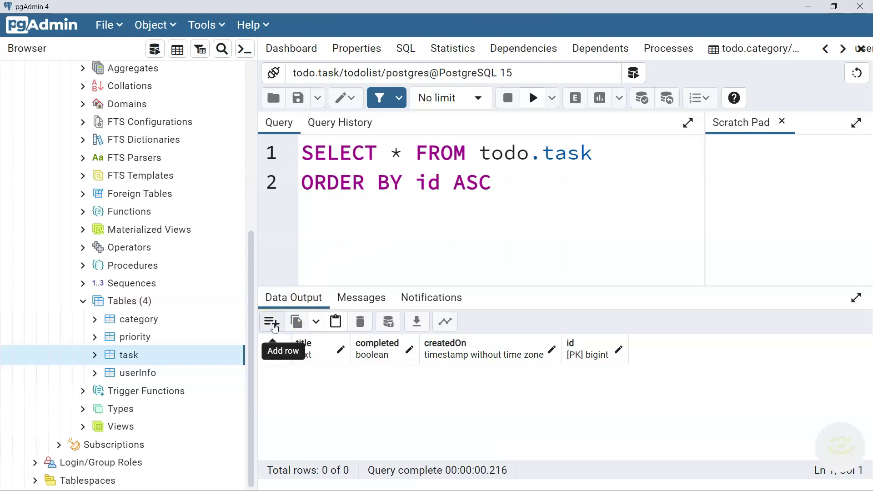
Add a new row to the task table and set its id to 1
{"action": "left_click", "coordinate": [273, 327]}
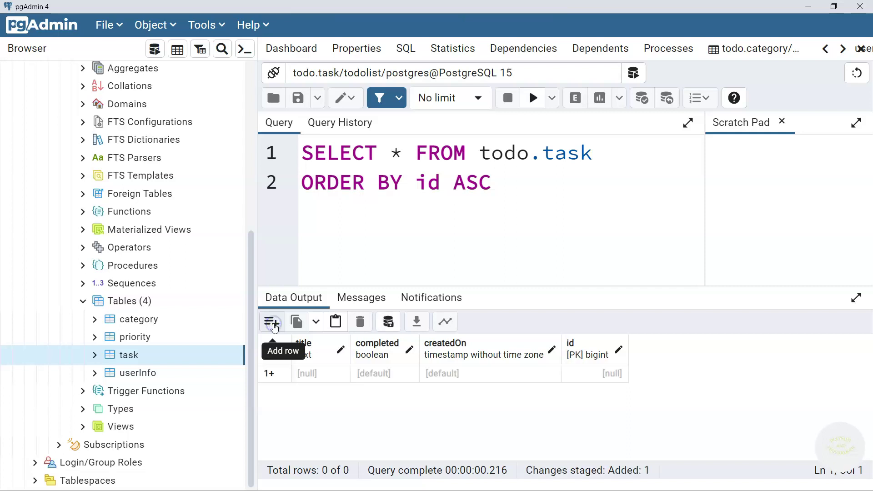
{"action": "left_click", "coordinate": [583, 373]}
{"action": "left_click", "coordinate": [589, 373]}
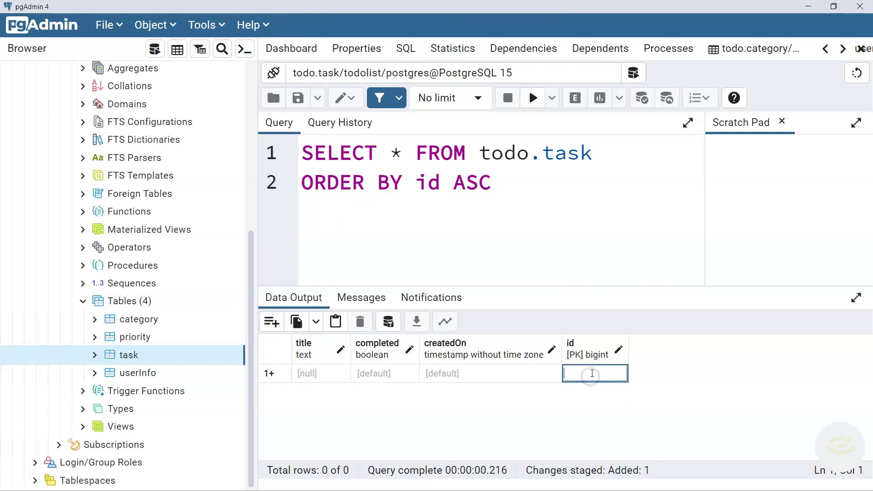
{"action": "type", "text": "1"}
{"action": "key", "text": "Return"}
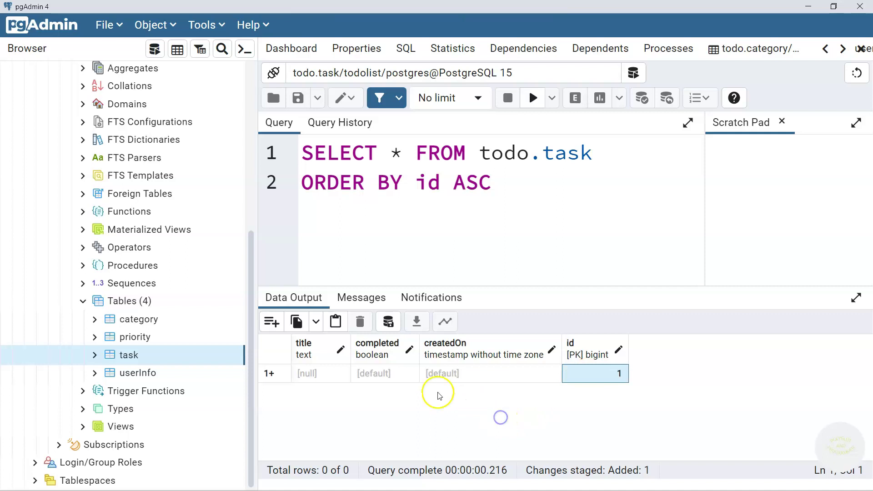
Set the new task row's title to sometitle and save the data changes
{"action": "double_click", "coordinate": [310, 375]}
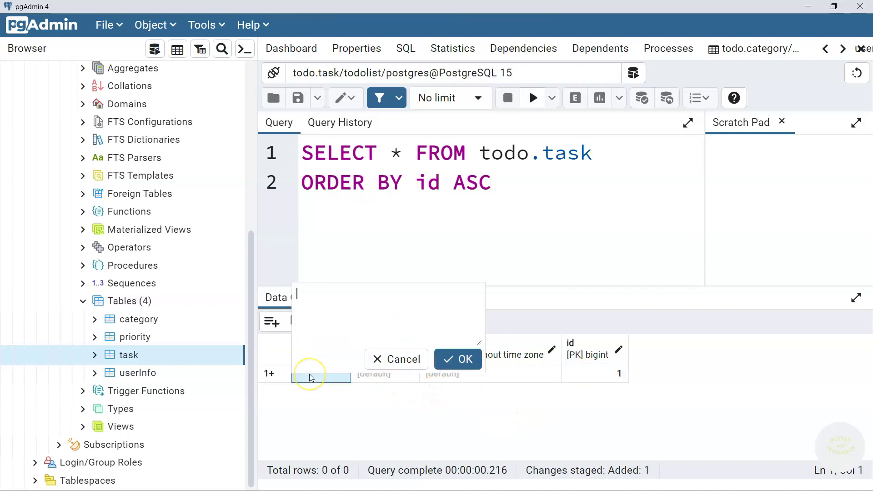
{"action": "type", "text": "sometitle"}
{"action": "left_click", "coordinate": [456, 359]}
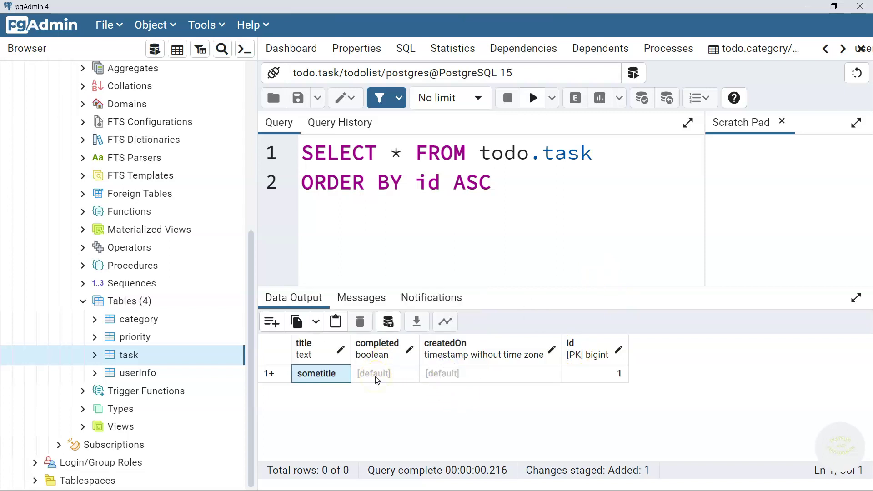
{"action": "left_click", "coordinate": [389, 322]}
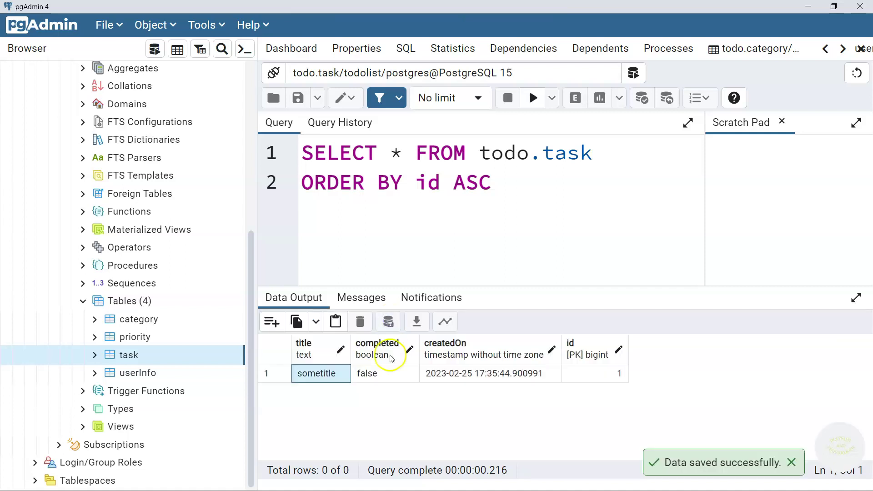
{"action": "left_click", "coordinate": [394, 387]}
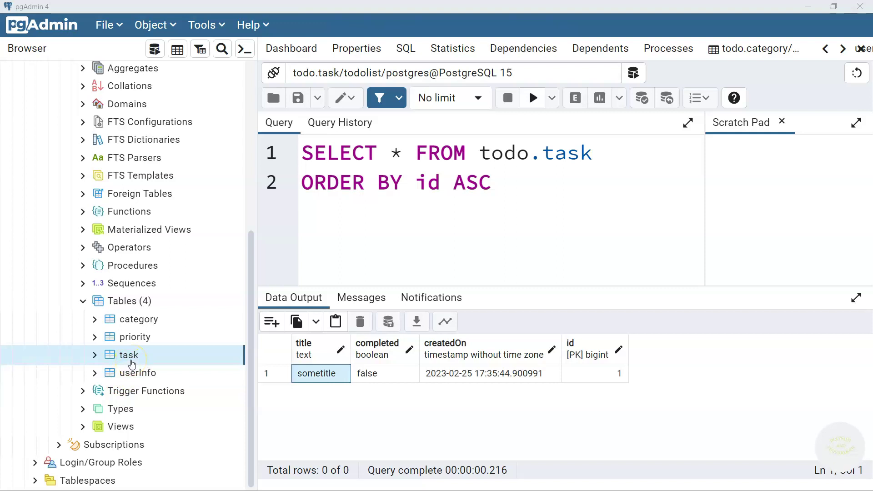
Make the task table's createdOn, completed and title columns Not NULL and save the table
{"action": "right_click", "coordinate": [135, 357]}
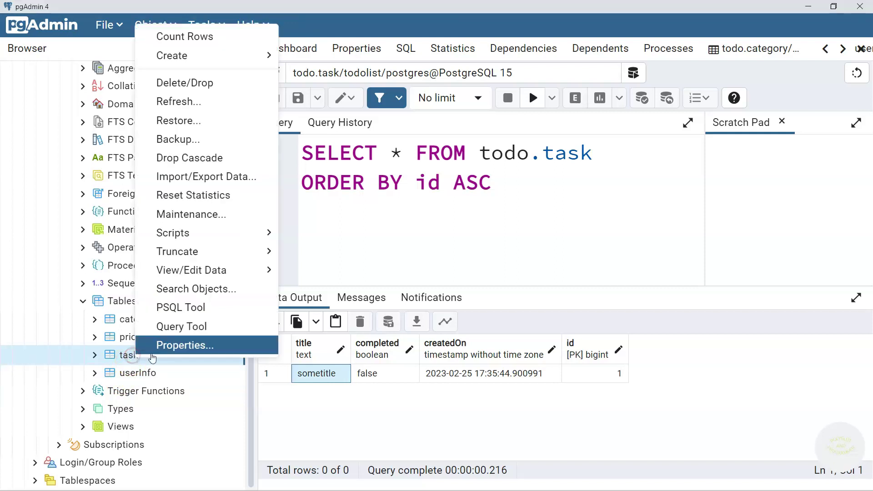
{"action": "left_click", "coordinate": [155, 345]}
{"action": "left_click", "coordinate": [181, 66]}
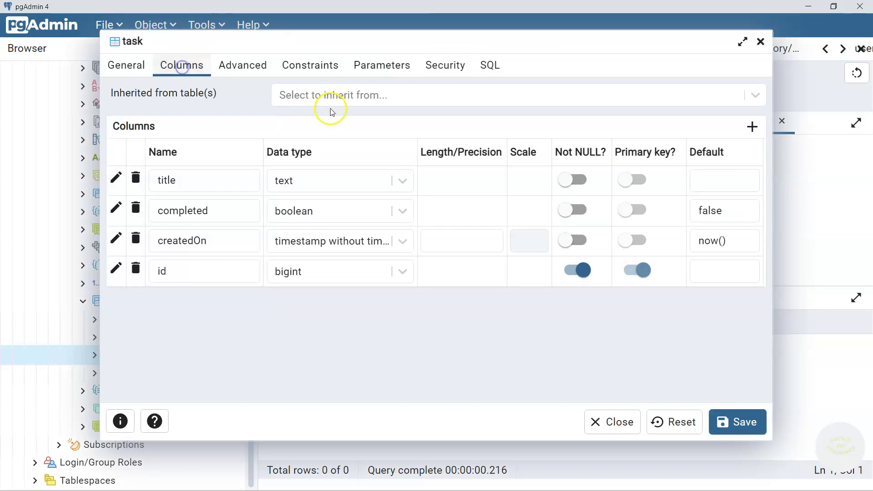
{"action": "left_click", "coordinate": [579, 240]}
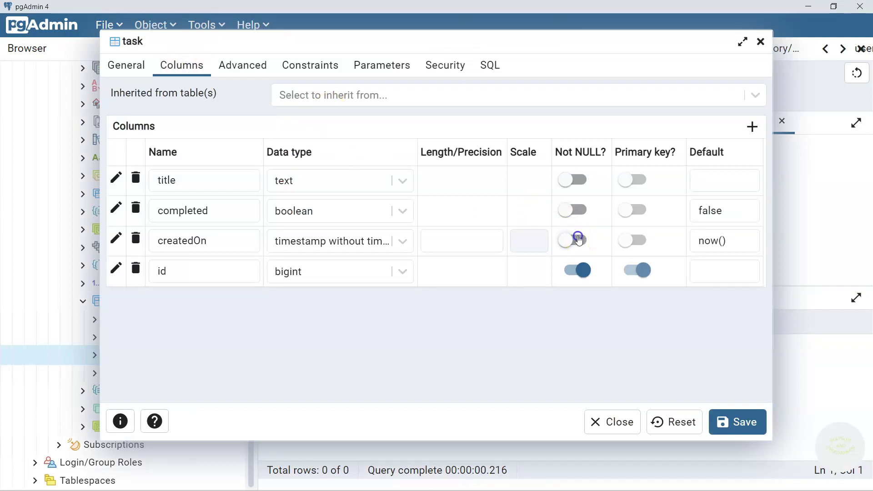
{"action": "left_click", "coordinate": [574, 209]}
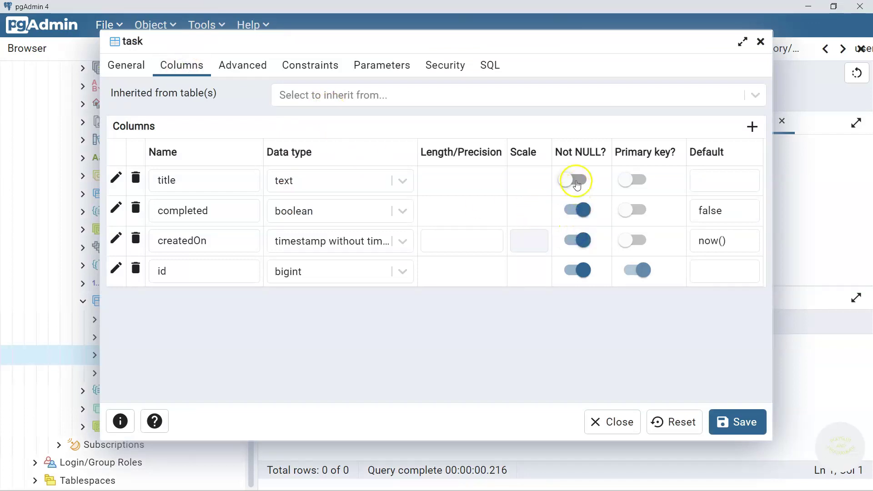
{"action": "left_click", "coordinate": [577, 184]}
{"action": "left_click", "coordinate": [734, 417]}
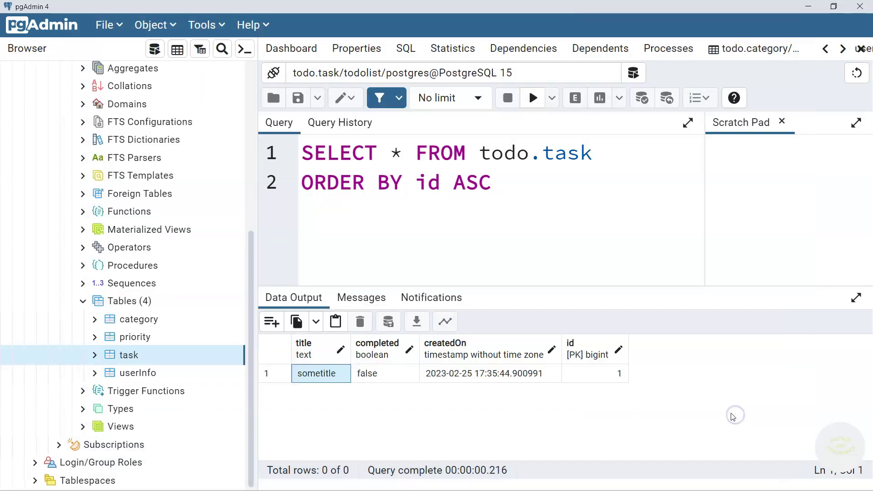
Make the priority table's color and title columns Not NULL and save the table
{"action": "right_click", "coordinate": [132, 337]}
{"action": "left_click", "coordinate": [189, 335]}
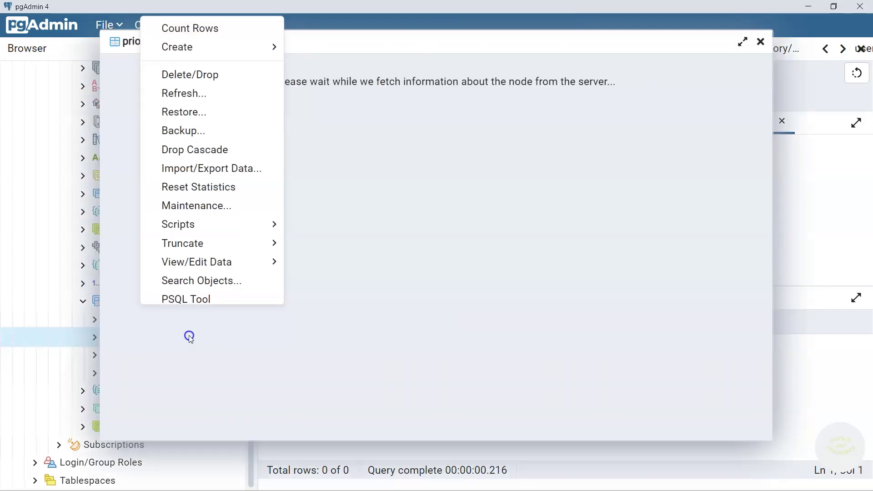
{"action": "left_click", "coordinate": [173, 64]}
{"action": "left_click", "coordinate": [573, 210]}
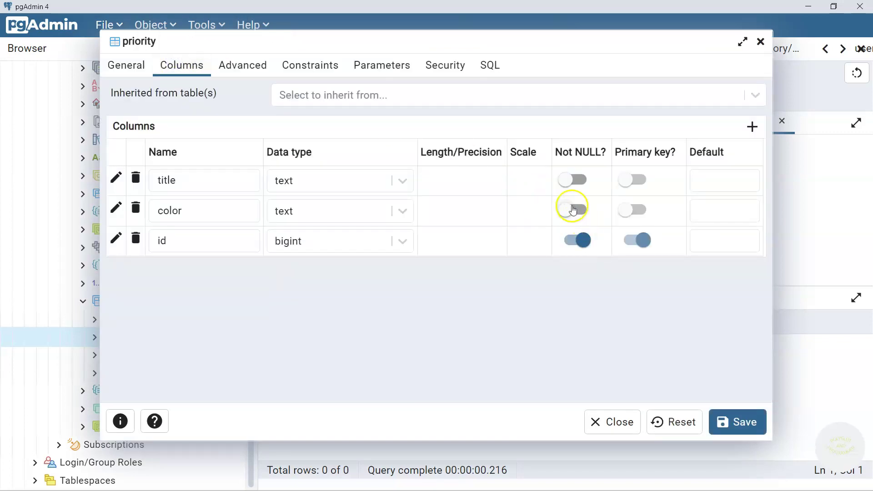
{"action": "left_click", "coordinate": [578, 179]}
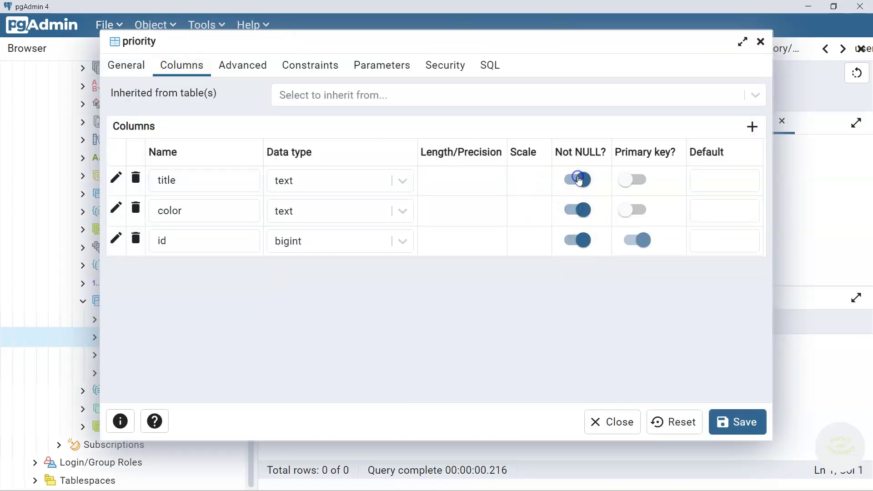
{"action": "left_click", "coordinate": [747, 425]}
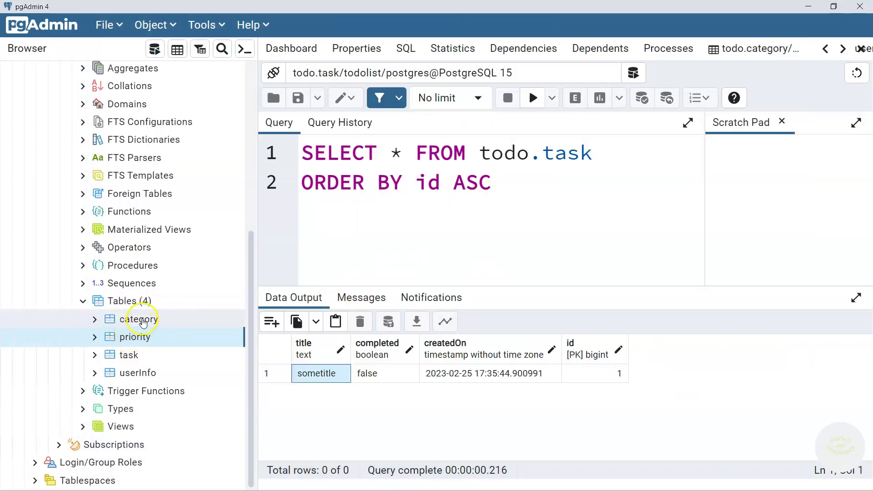
Make the category table's title column Not NULL and save the table
{"action": "right_click", "coordinate": [142, 322]}
{"action": "left_click", "coordinate": [194, 337]}
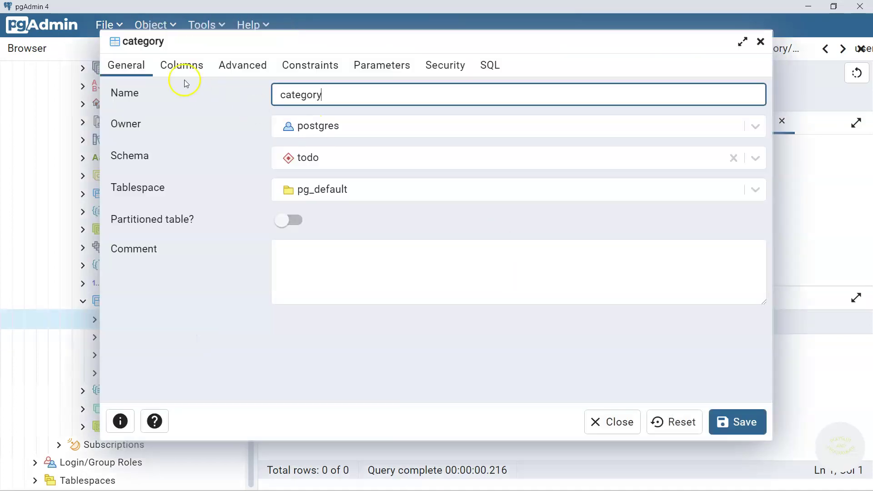
{"action": "left_click", "coordinate": [180, 65]}
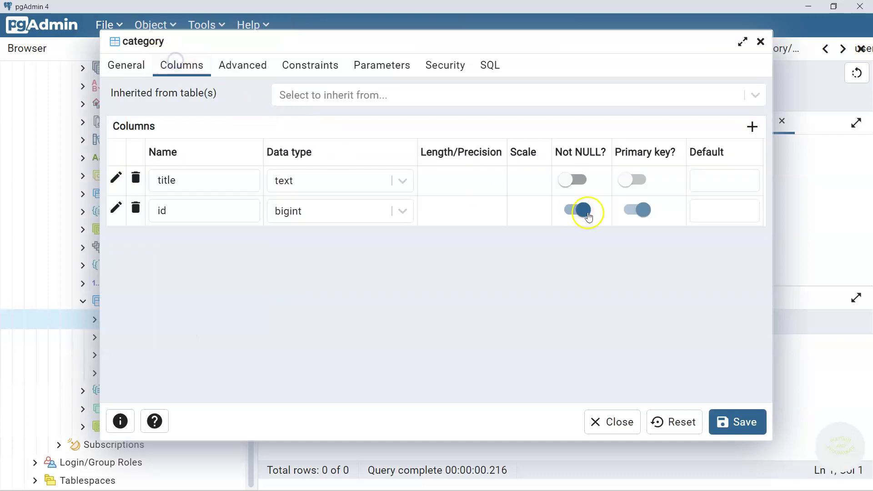
{"action": "left_click", "coordinate": [579, 180]}
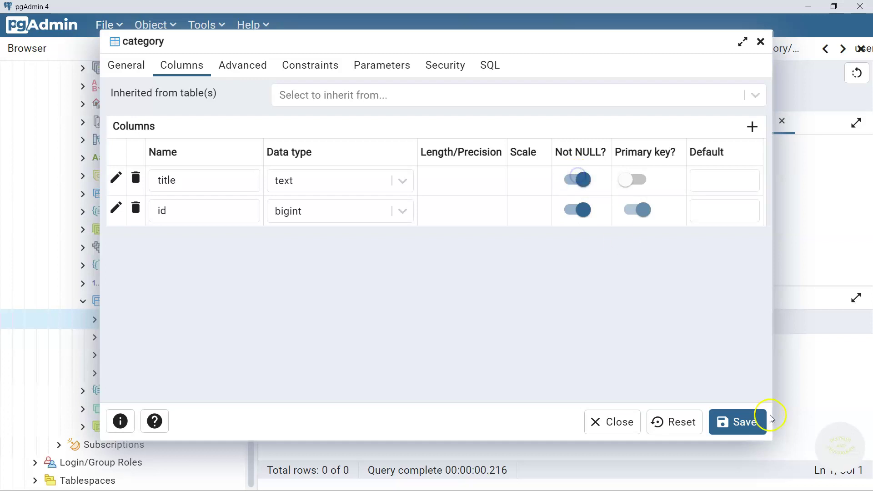
{"action": "left_click", "coordinate": [772, 417]}
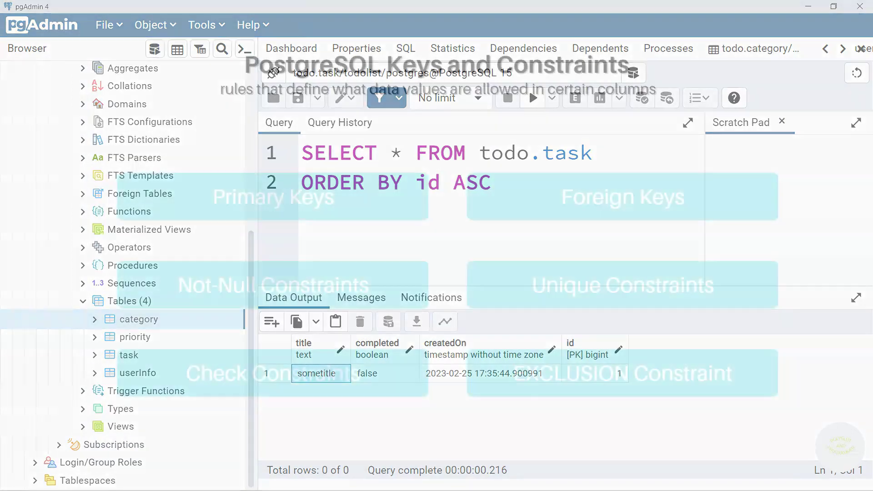
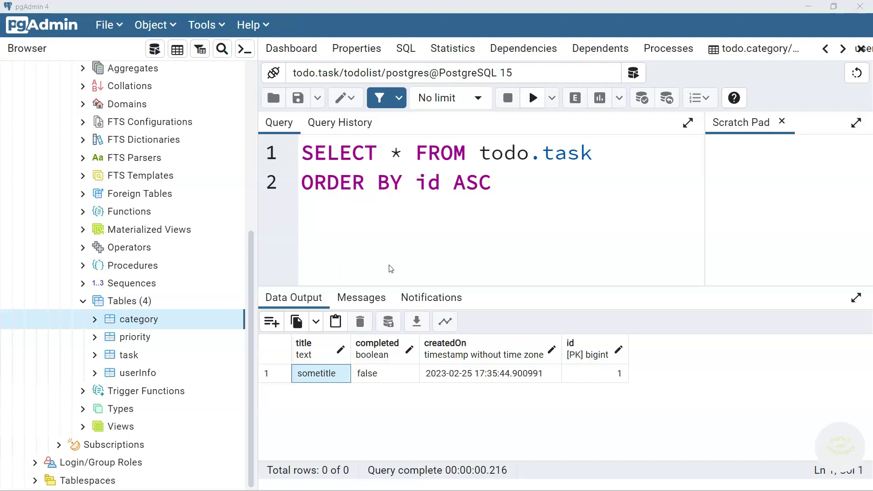
Examine the title, completed and createdOn column definitions in the task table's properties, then close them without saving
{"action": "left_click", "coordinate": [364, 174]}
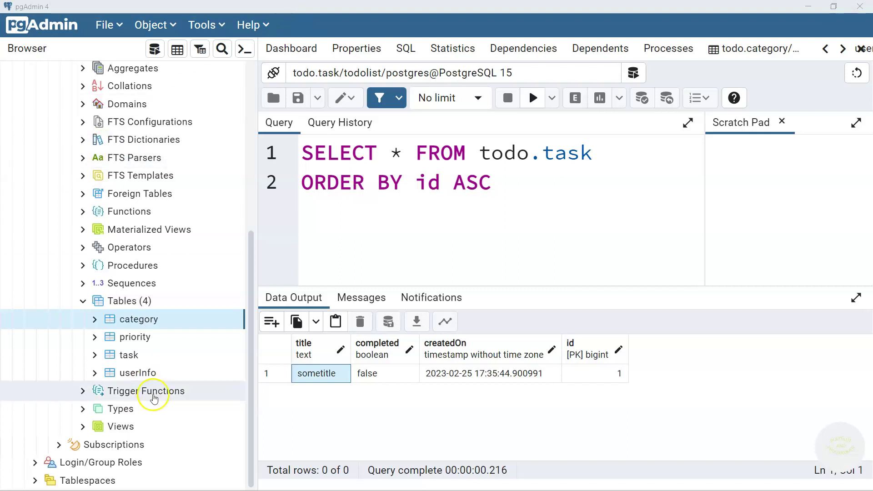
{"action": "right_click", "coordinate": [131, 355]}
{"action": "left_click", "coordinate": [184, 345]}
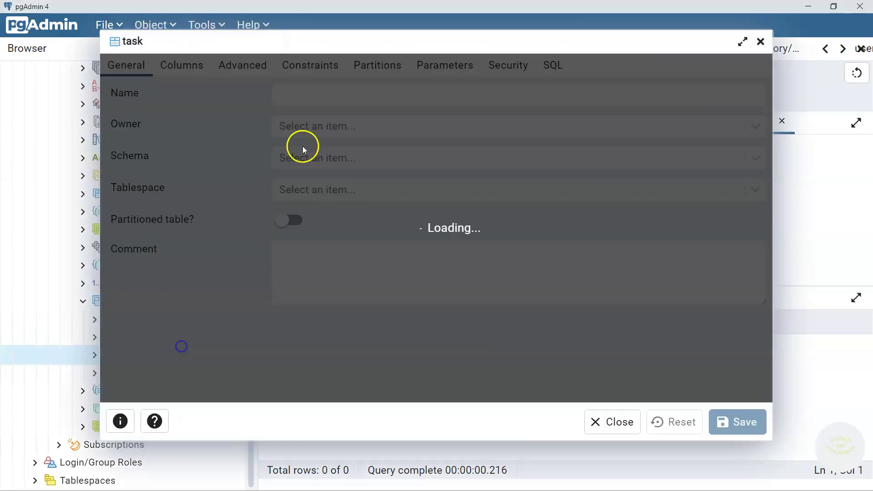
{"action": "left_click", "coordinate": [186, 68]}
{"action": "left_click", "coordinate": [192, 190]}
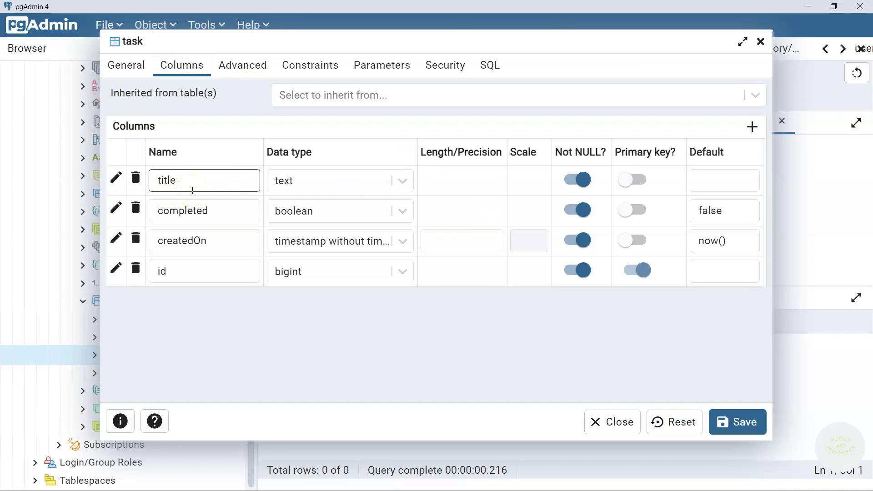
{"action": "left_click", "coordinate": [195, 210]}
{"action": "left_click", "coordinate": [203, 239]}
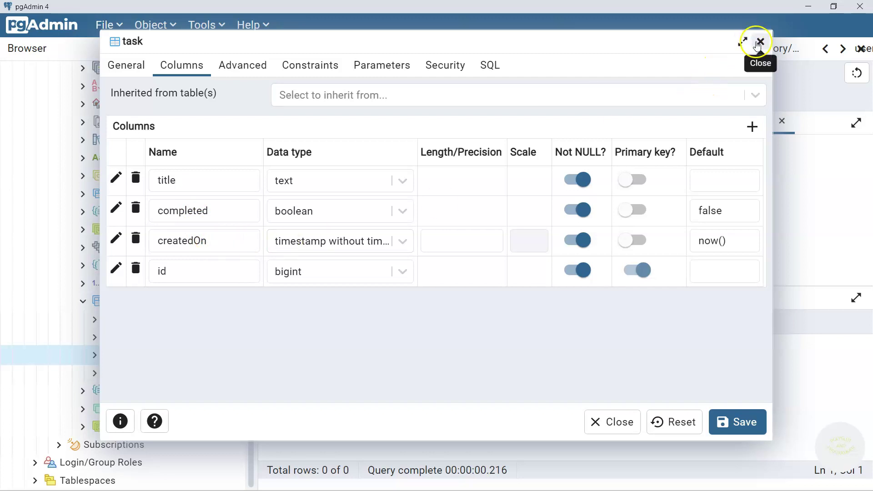
{"action": "left_click", "coordinate": [761, 41]}
{"action": "left_click", "coordinate": [637, 141]}
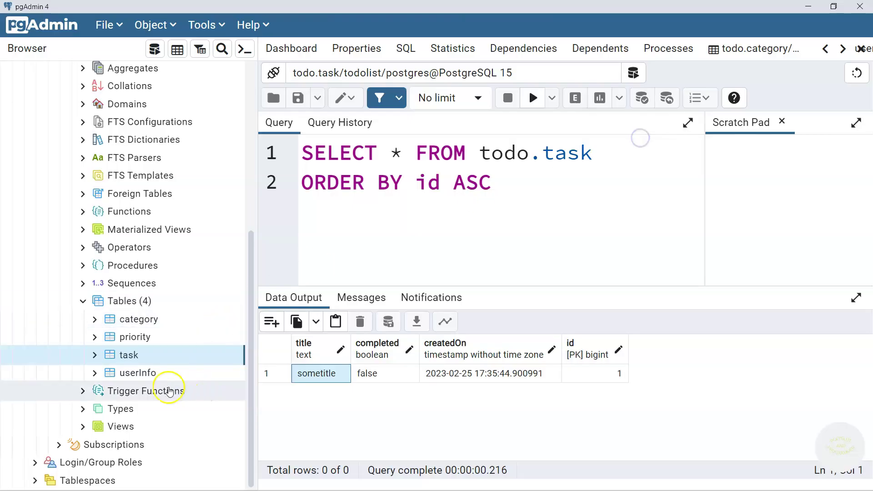
{"action": "right_click", "coordinate": [142, 376]}
{"action": "left_click", "coordinate": [192, 361]}
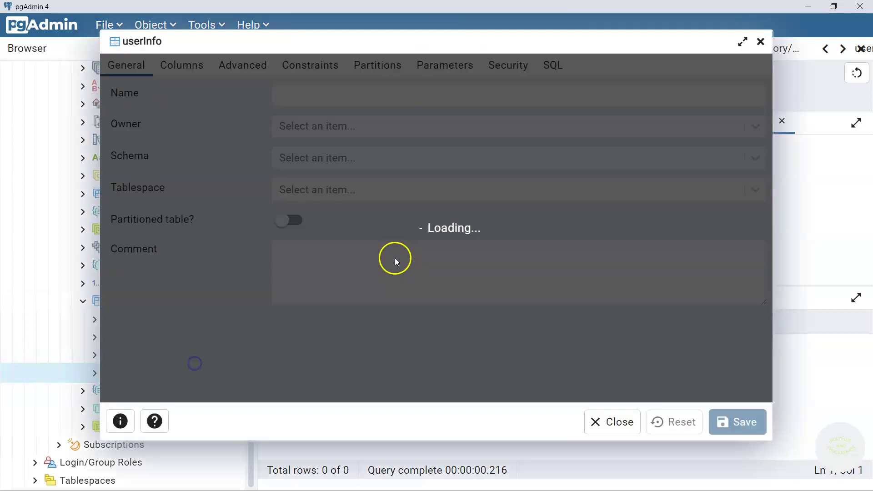
{"action": "left_click", "coordinate": [175, 67]}
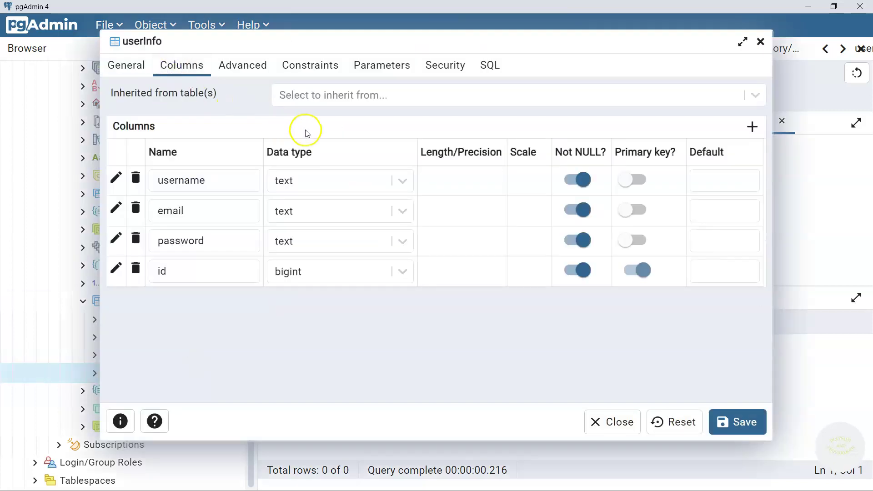
{"action": "left_click", "coordinate": [207, 180]}
{"action": "left_click", "coordinate": [302, 67]}
{"action": "left_click", "coordinate": [319, 95]}
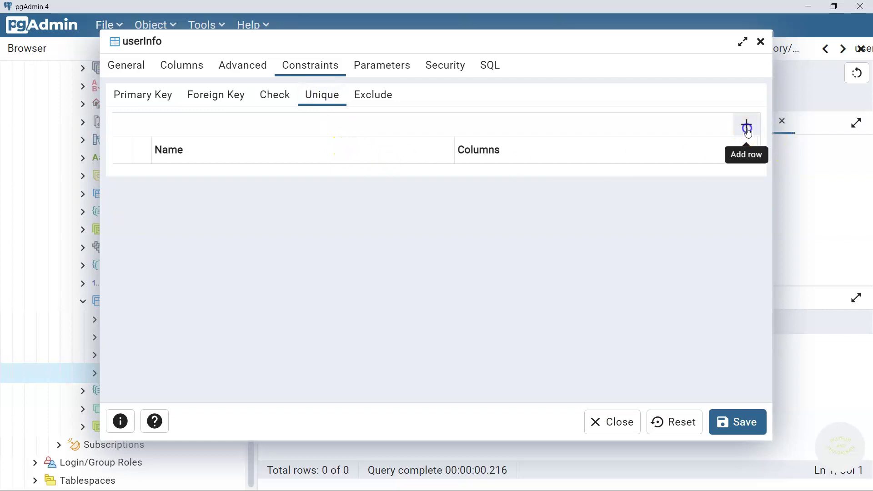
{"action": "left_click", "coordinate": [747, 126]}
{"action": "left_click", "coordinate": [382, 180]}
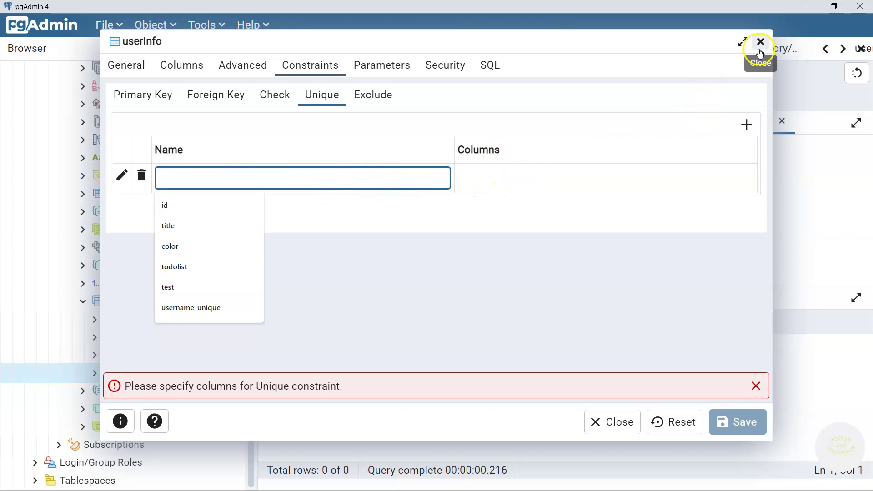
{"action": "left_click", "coordinate": [761, 46]}
{"action": "left_click", "coordinate": [632, 141]}
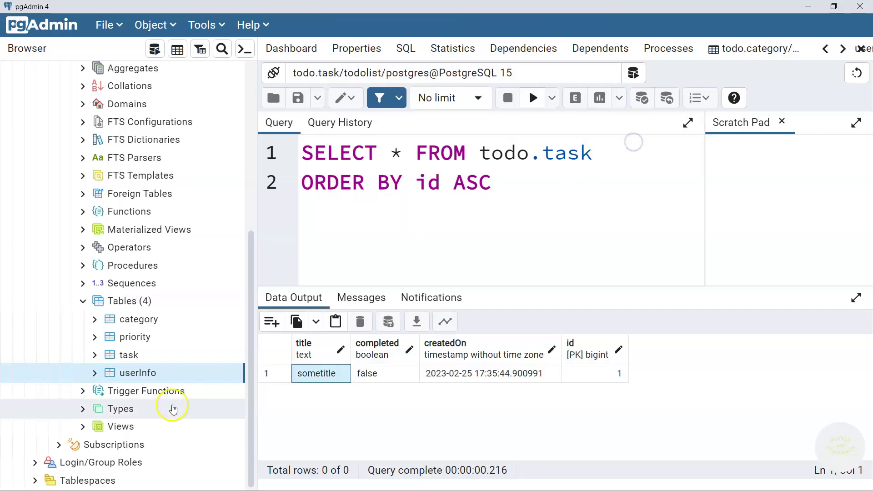
Create and save a unique constraint on the userInfo table's username column
{"action": "left_click", "coordinate": [96, 373]}
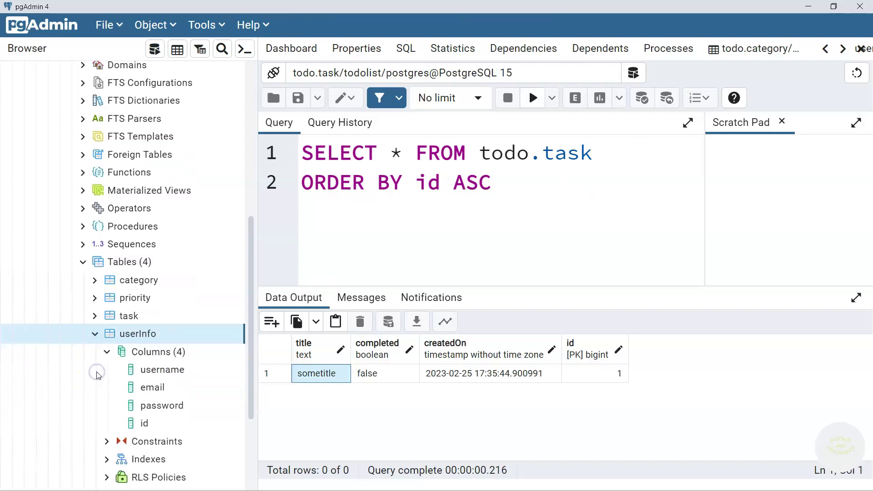
{"action": "left_click", "coordinate": [108, 367]}
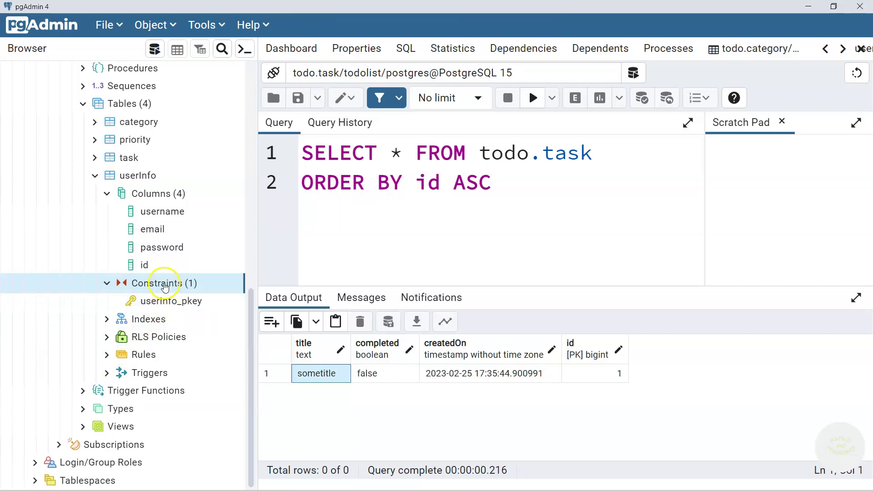
{"action": "right_click", "coordinate": [165, 286]}
{"action": "mouse_move", "coordinate": [207, 298]}
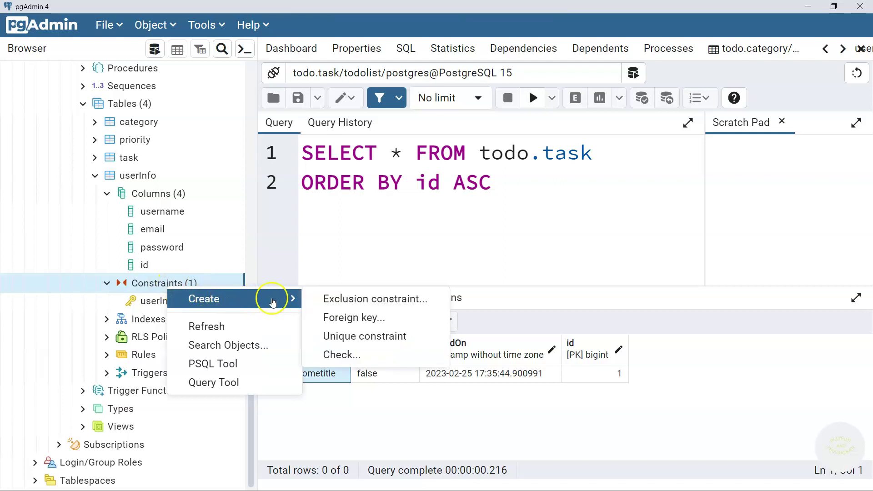
{"action": "left_click", "coordinate": [373, 342]}
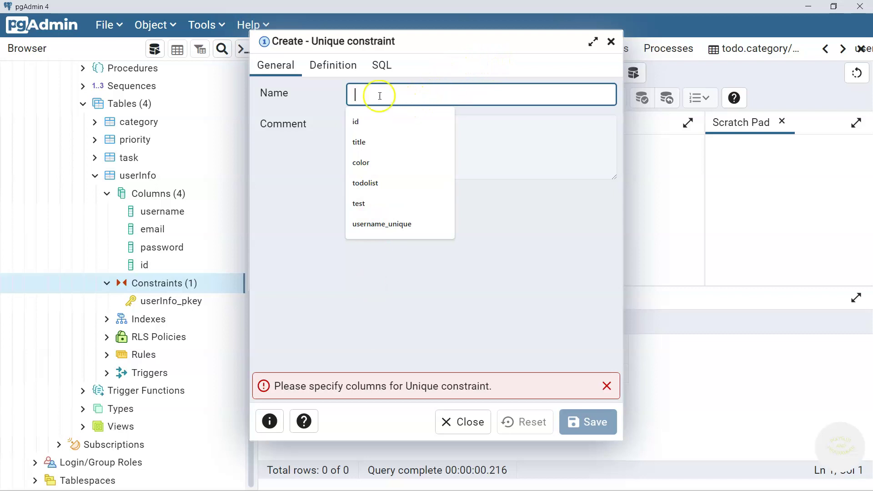
{"action": "left_click", "coordinate": [323, 65]}
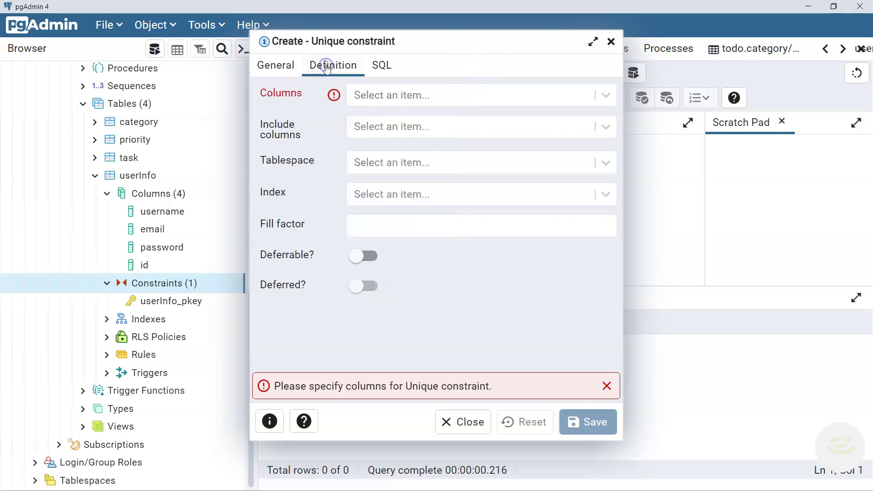
{"action": "left_click", "coordinate": [412, 96]}
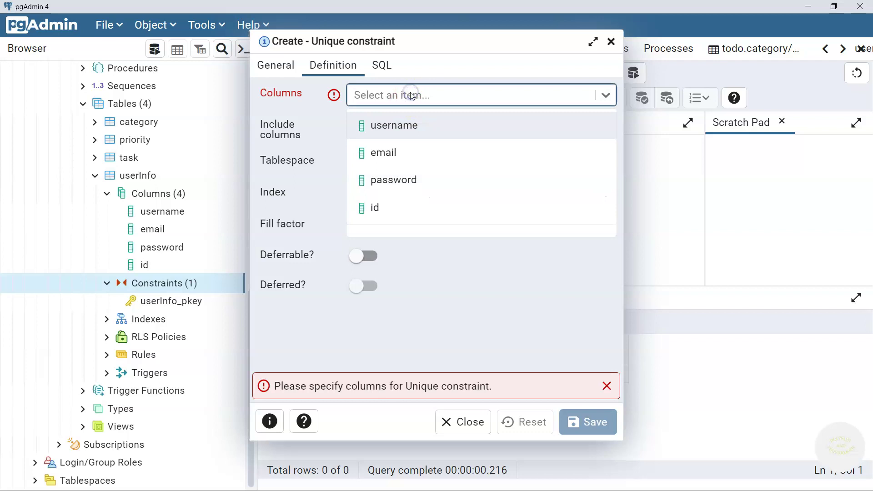
{"action": "left_click", "coordinate": [415, 126]}
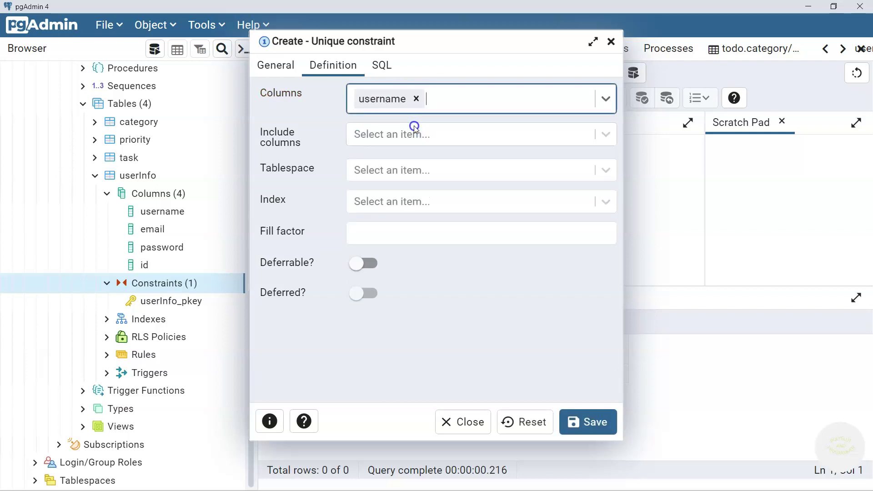
{"action": "left_click", "coordinate": [590, 423]}
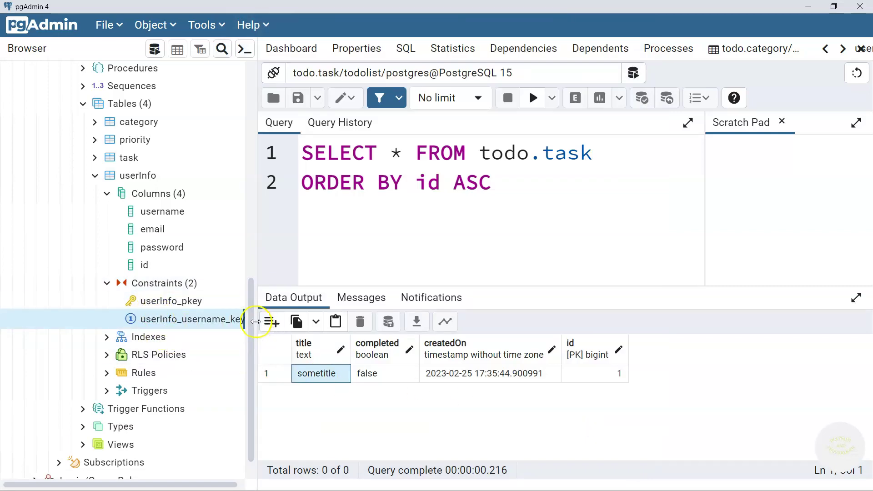
{"action": "left_click_drag", "start_coordinate": [256, 322], "coordinate": [319, 324]}
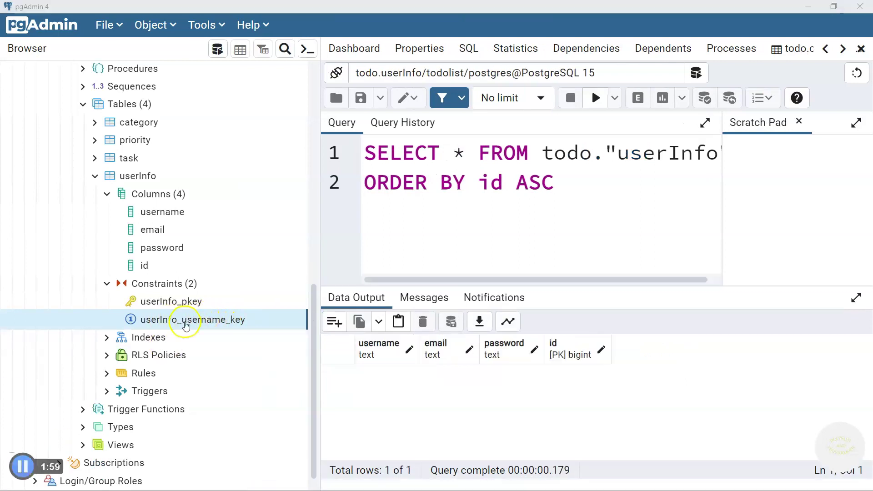
Open all rows of the userInfo table for viewing and editing
{"action": "right_click", "coordinate": [144, 175]}
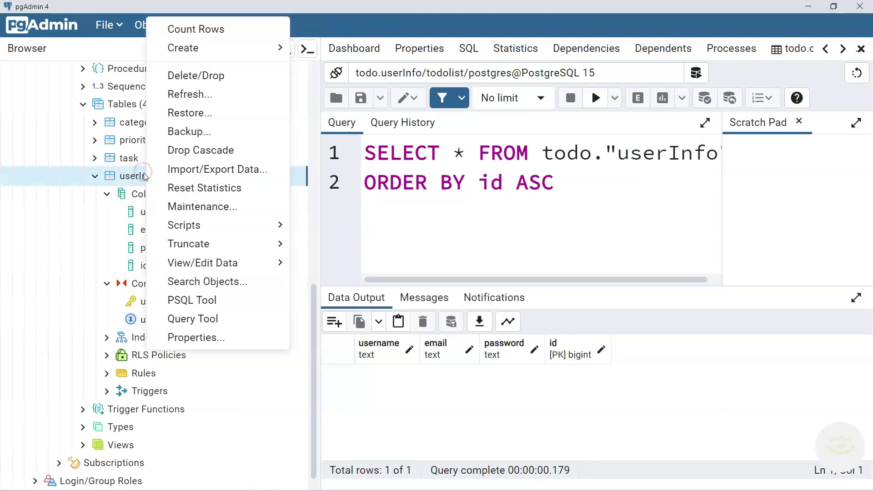
{"action": "mouse_move", "coordinate": [248, 262]}
{"action": "left_click", "coordinate": [411, 255]}
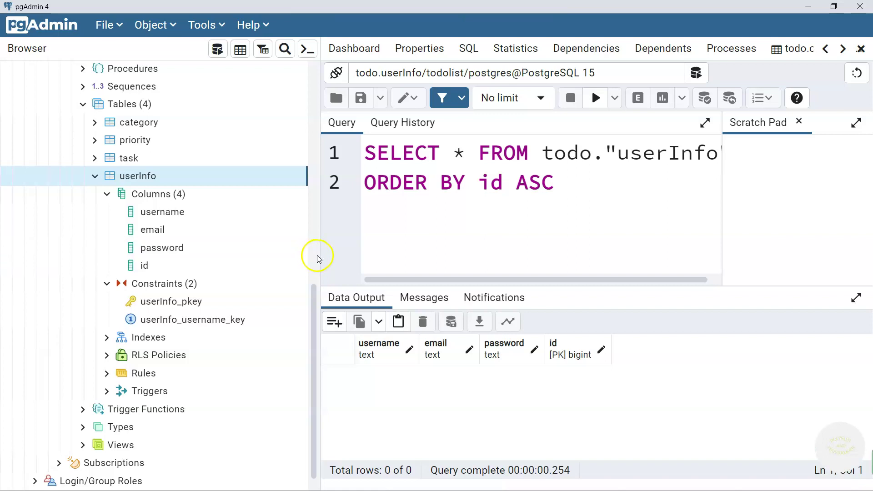
{"action": "left_click_drag", "start_coordinate": [317, 258], "coordinate": [255, 255]}
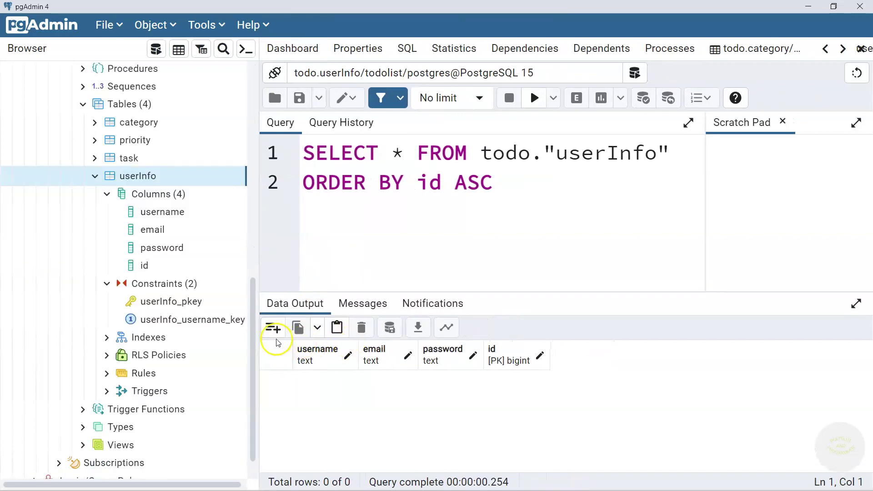
Add a row to the userInfo table with username dev and email dfgd
{"action": "left_click", "coordinate": [273, 328]}
{"action": "left_click", "coordinate": [320, 382]}
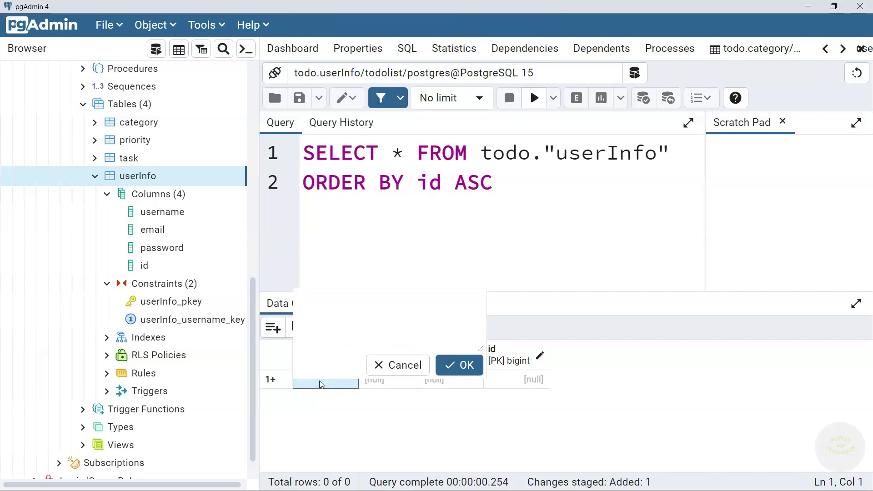
{"action": "type", "text": "dev"}
{"action": "left_click", "coordinate": [461, 365]}
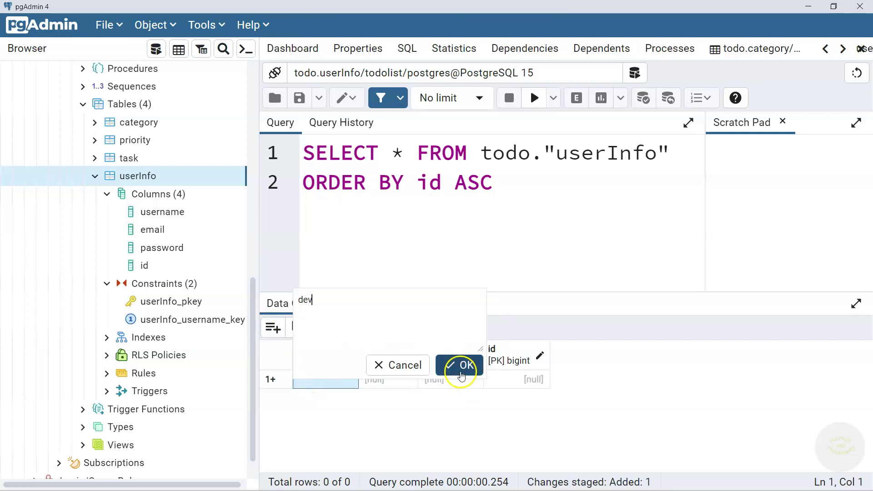
{"action": "left_click", "coordinate": [391, 381]}
{"action": "type", "text": "dfgd"}
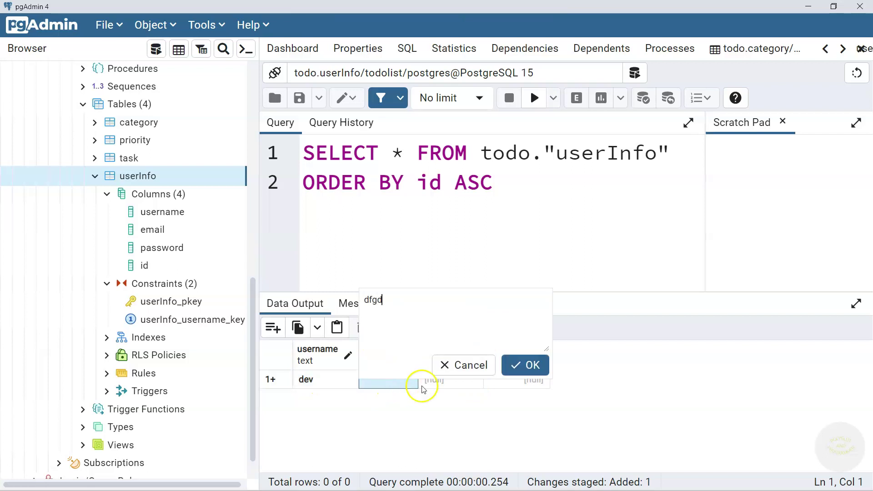
{"action": "left_click", "coordinate": [526, 364]}
Enter a password and id 1 in the new userInfo row and save the data changes
{"action": "left_click", "coordinate": [455, 390]}
{"action": "type", "text": "dfgdfgdfg"}
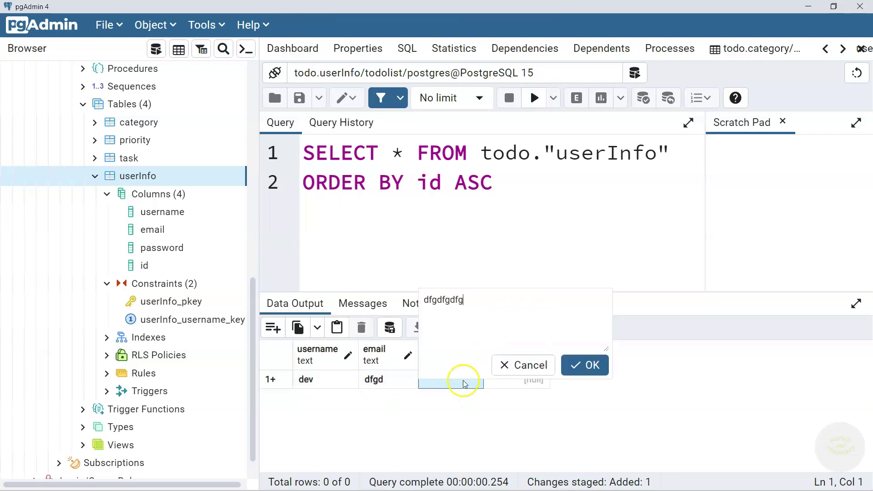
{"action": "left_click", "coordinate": [598, 363]}
{"action": "left_click", "coordinate": [532, 382]}
{"action": "type", "text": "1"}
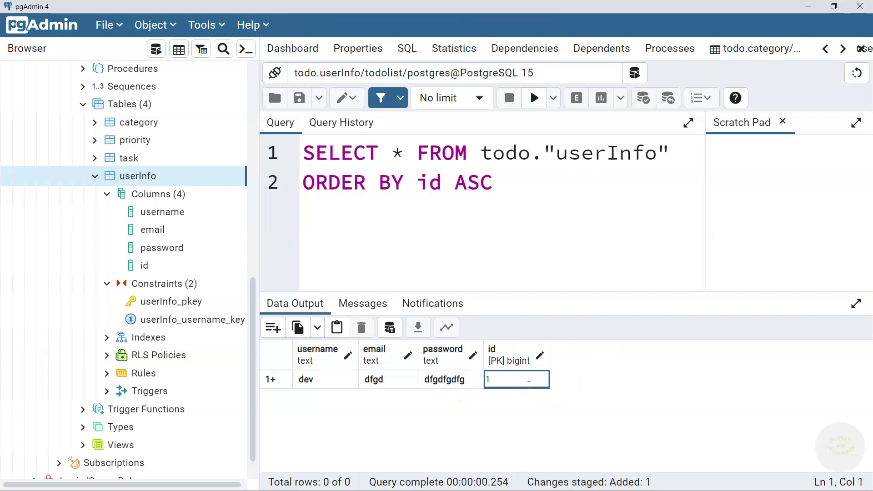
{"action": "left_click", "coordinate": [389, 328]}
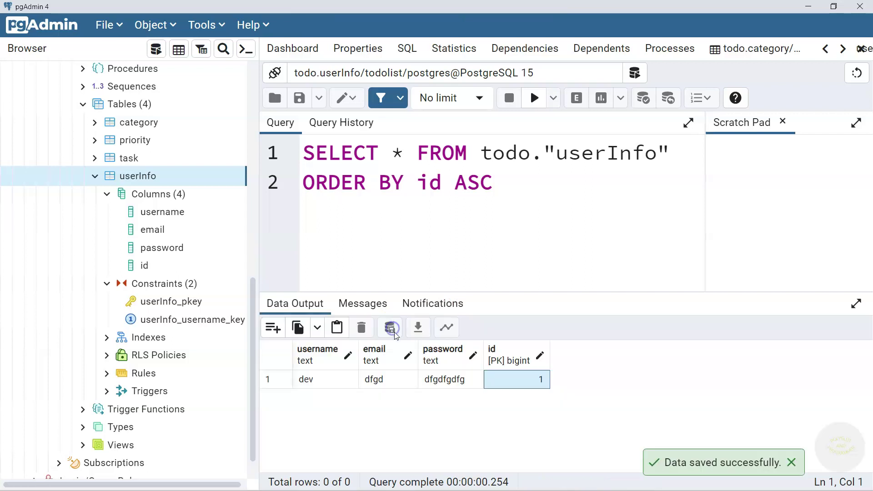
Add a second userInfo row that reuses the username dev, with email hfghfy
{"action": "left_click", "coordinate": [273, 327]}
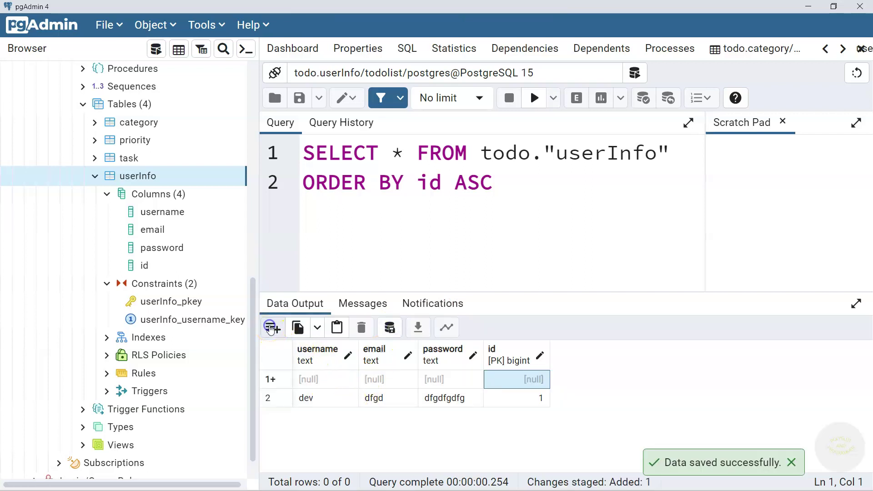
{"action": "left_click", "coordinate": [312, 380]}
{"action": "left_click", "coordinate": [312, 380]}
{"action": "type", "text": "dev"}
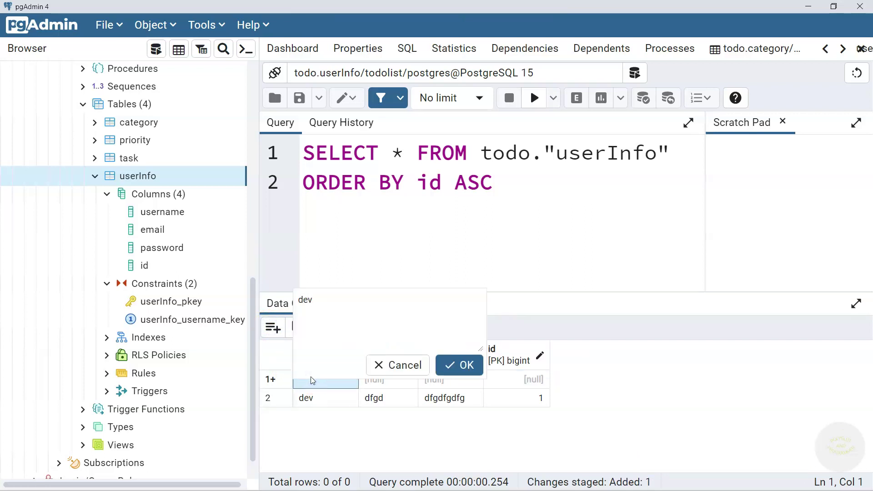
{"action": "left_click", "coordinate": [460, 371]}
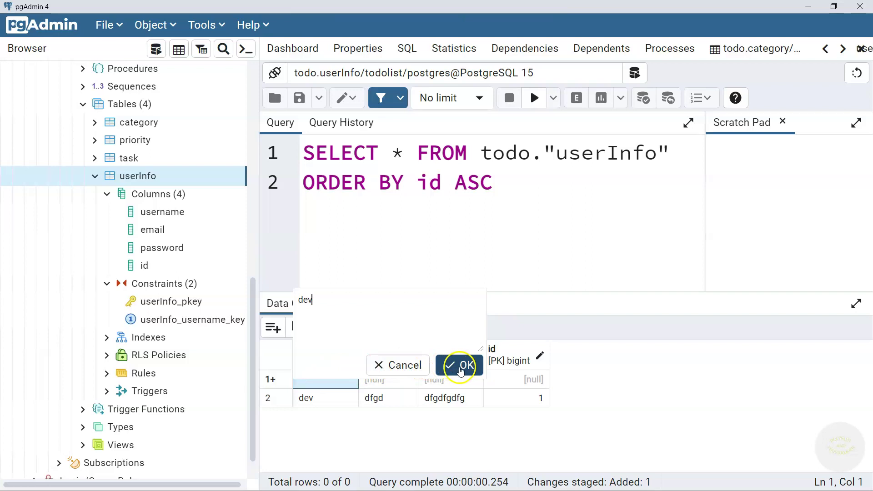
{"action": "left_click", "coordinate": [384, 380]}
{"action": "left_click", "coordinate": [384, 380]}
{"action": "type", "text": "hfghfy"}
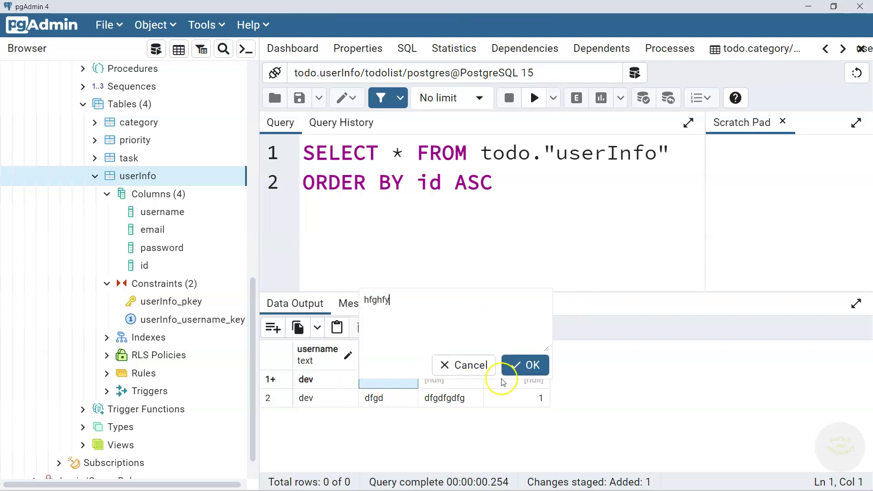
{"action": "left_click", "coordinate": [503, 383]}
Enter a password and id 2 in the second userInfo row and try to save the data changes
{"action": "left_click", "coordinate": [444, 380]}
{"action": "left_click", "coordinate": [444, 381]}
{"action": "type", "text": "esresrse"}
{"action": "left_click", "coordinate": [569, 365]}
{"action": "left_click", "coordinate": [526, 382]}
{"action": "left_click", "coordinate": [526, 383]}
{"action": "type", "text": "2"}
{"action": "left_click", "coordinate": [652, 387]}
{"action": "left_click", "coordinate": [388, 329]}
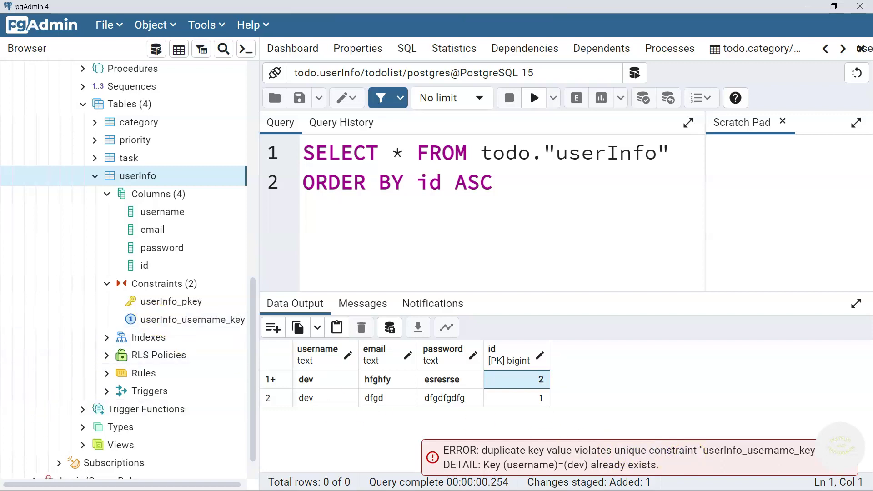
Create and save a unique constraint on the userInfo table's email column, and refresh the table's constraints
{"action": "right_click", "coordinate": [172, 286]}
{"action": "mouse_move", "coordinate": [291, 298]}
{"action": "left_click", "coordinate": [374, 336]}
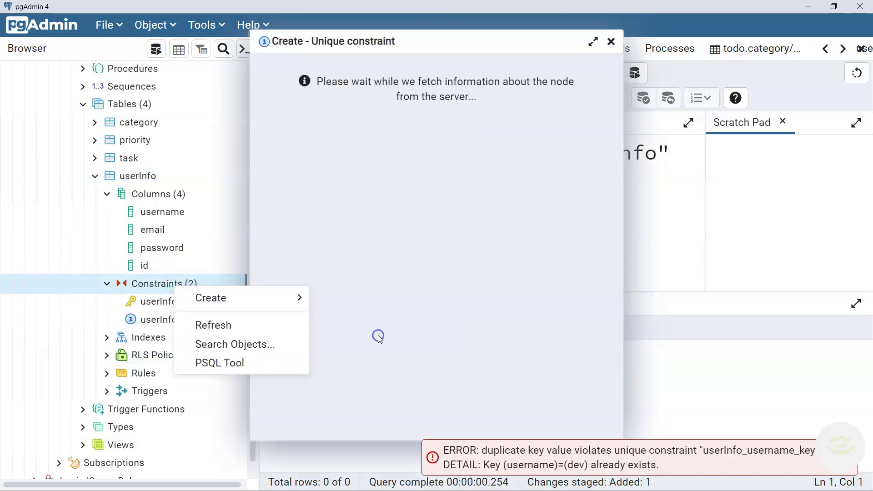
{"action": "left_click", "coordinate": [325, 64]}
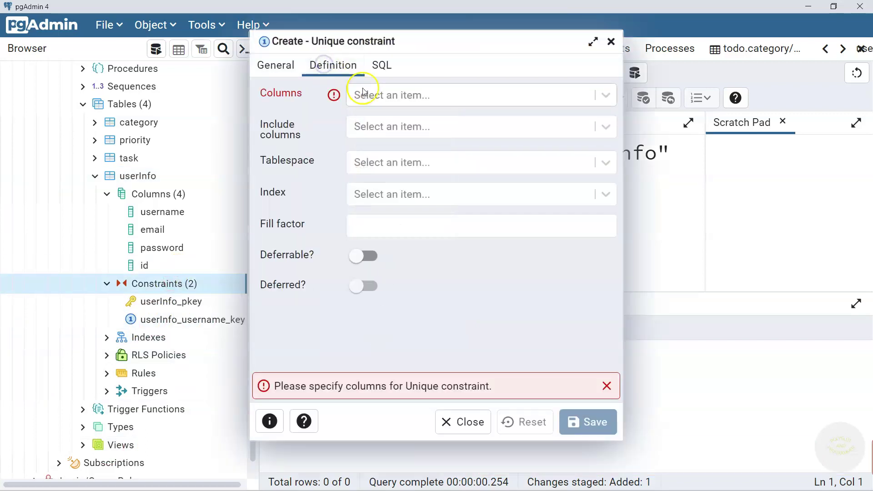
{"action": "left_click", "coordinate": [386, 95]}
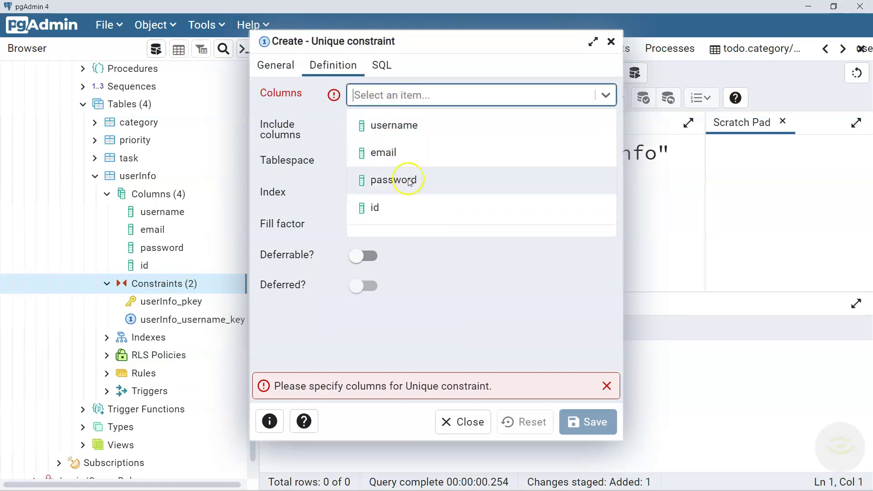
{"action": "left_click", "coordinate": [391, 153]}
{"action": "left_click", "coordinate": [587, 422]}
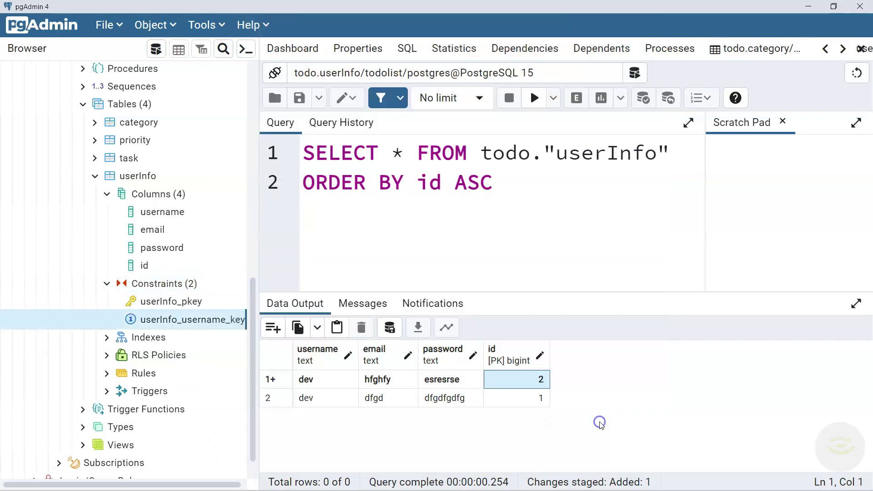
{"action": "left_click", "coordinate": [158, 283]}
{"action": "right_click", "coordinate": [160, 283]}
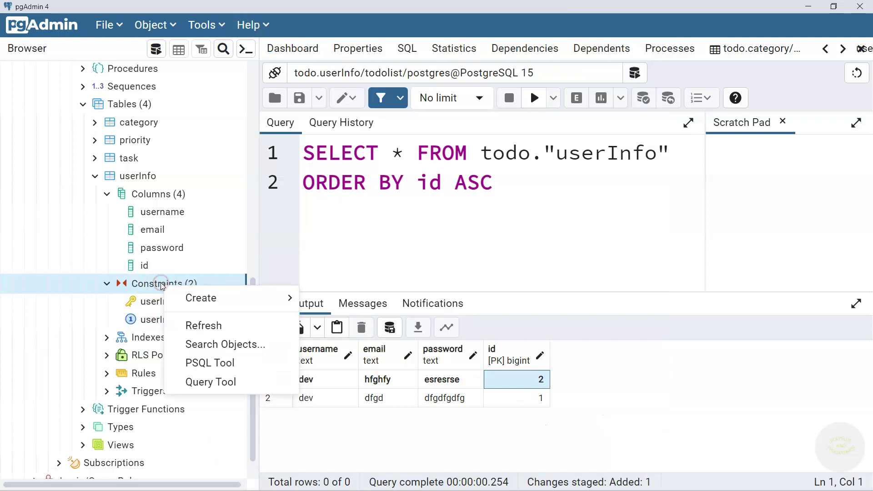
{"action": "left_click", "coordinate": [209, 327]}
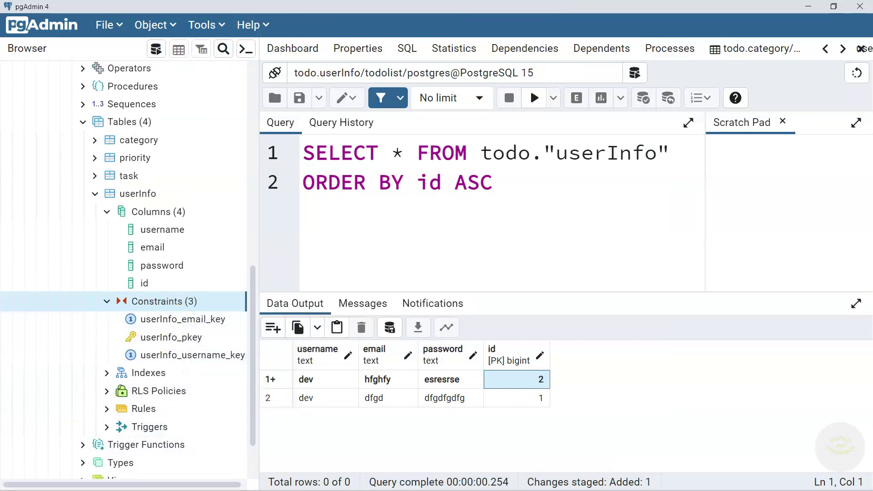
{"action": "right_click", "coordinate": [169, 301]}
{"action": "mouse_move", "coordinate": [255, 314]}
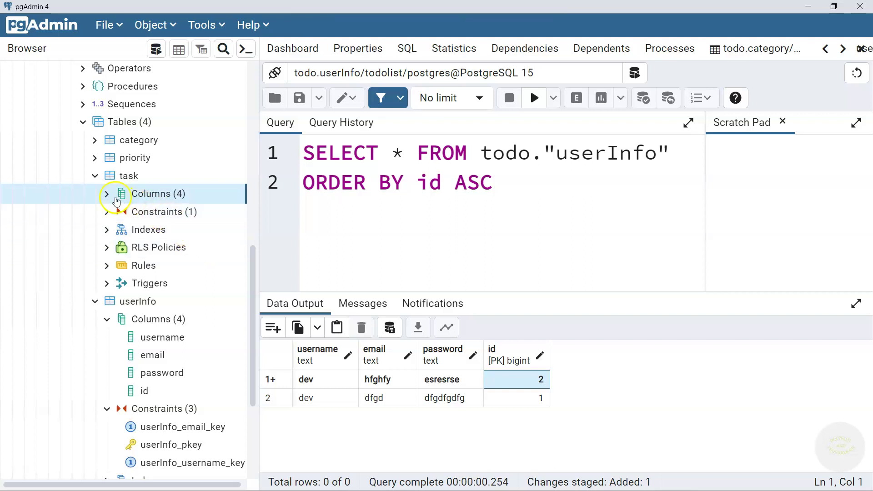
Create and save a check constraint on the task table with the expression "createdOn">'2000-1-1'
{"action": "left_click", "coordinate": [124, 178]}
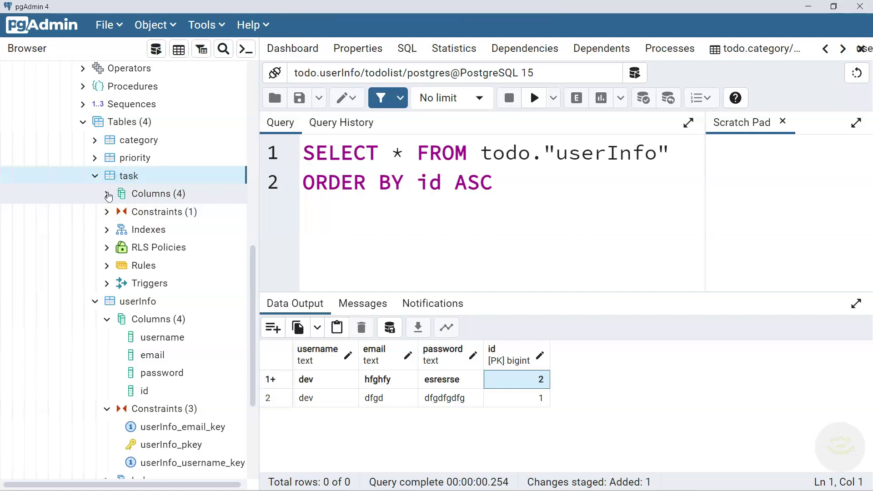
{"action": "left_click", "coordinate": [107, 194]}
{"action": "left_click", "coordinate": [166, 248]}
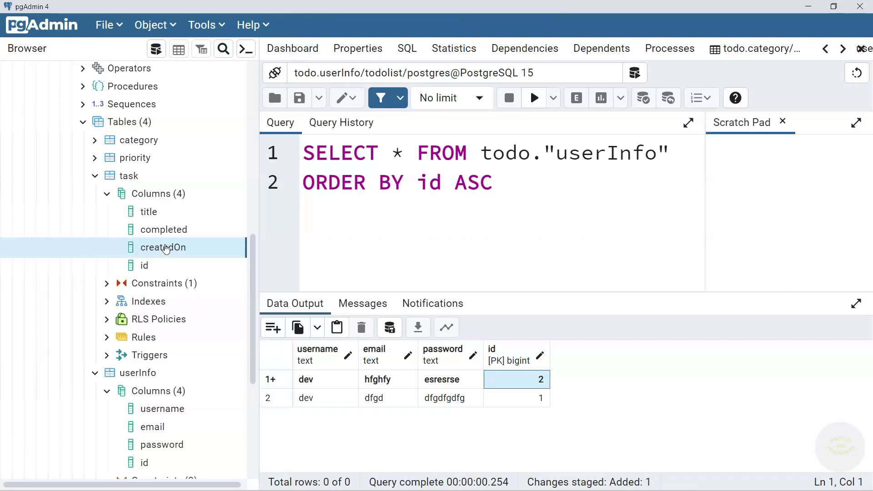
{"action": "right_click", "coordinate": [166, 284]}
{"action": "mouse_move", "coordinate": [210, 295]}
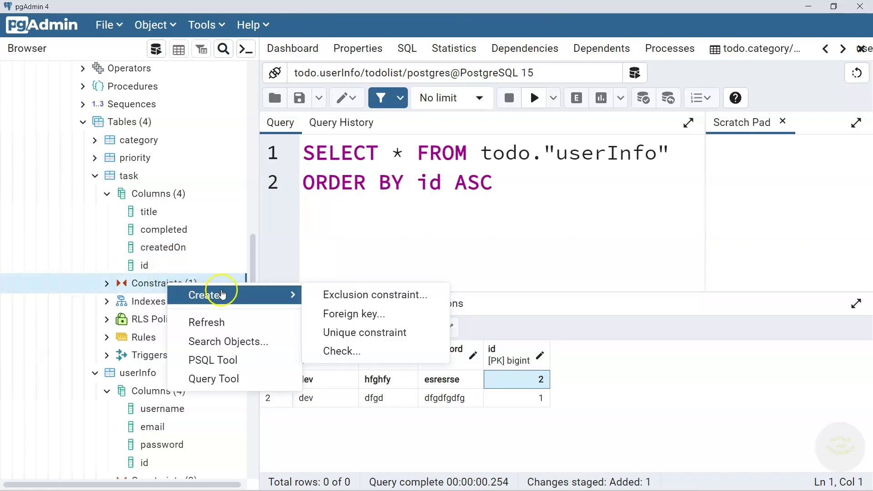
{"action": "left_click", "coordinate": [371, 351]}
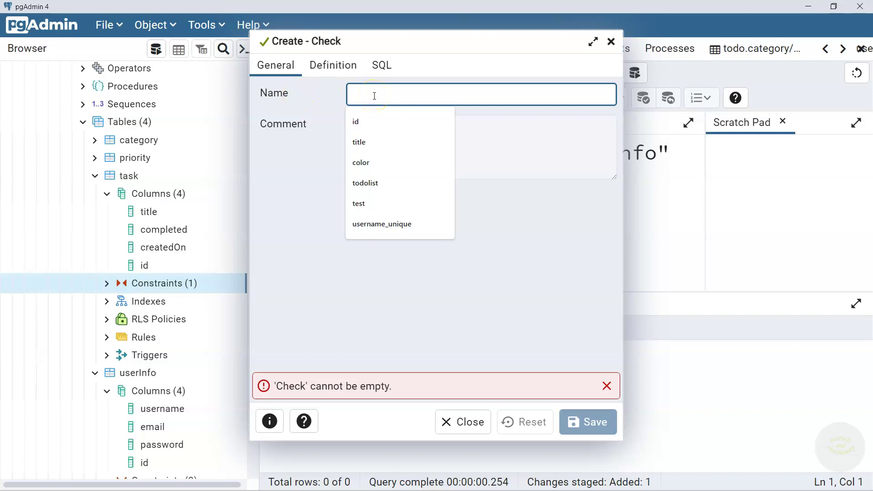
{"action": "left_click", "coordinate": [333, 66]}
{"action": "left_click", "coordinate": [385, 112]}
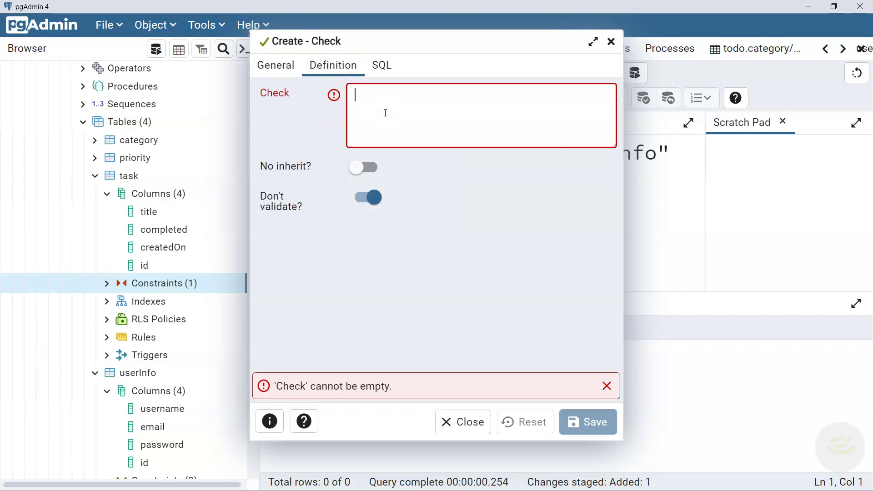
{"action": "type", "text": "\""}
{"action": "type", "text": "created"}
{"action": "type", "text": "On"}
{"action": "type", "text": "\">"}
{"action": "type", "text": "'200"}
{"action": "type", "text": "0"}
{"action": "type", "text": "-1-"}
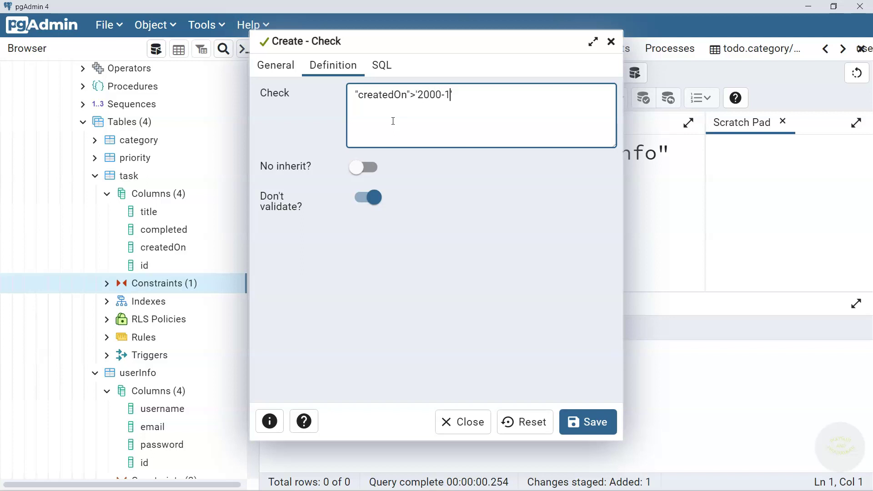
{"action": "type", "text": "1"}
{"action": "left_click", "coordinate": [594, 421]}
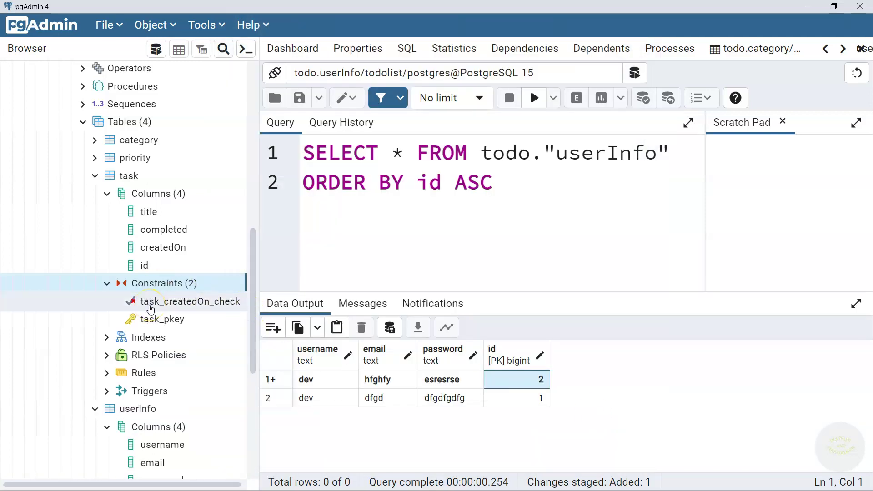
View all rows of the task table and add a row with title fdfxd and id 2
{"action": "right_click", "coordinate": [137, 176]}
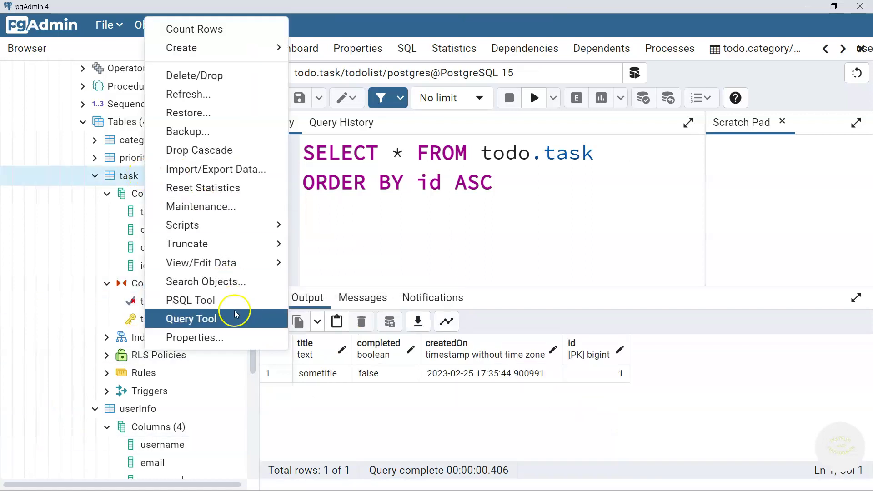
{"action": "mouse_move", "coordinate": [250, 261]}
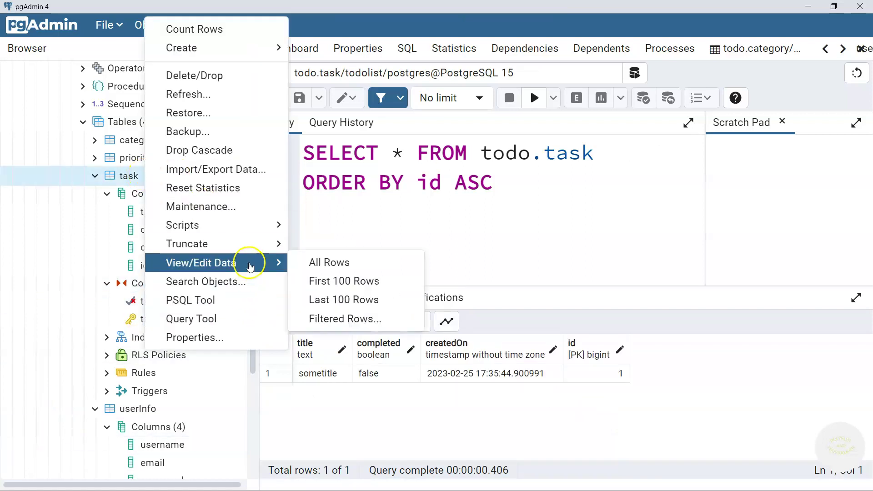
{"action": "left_click", "coordinate": [328, 267]}
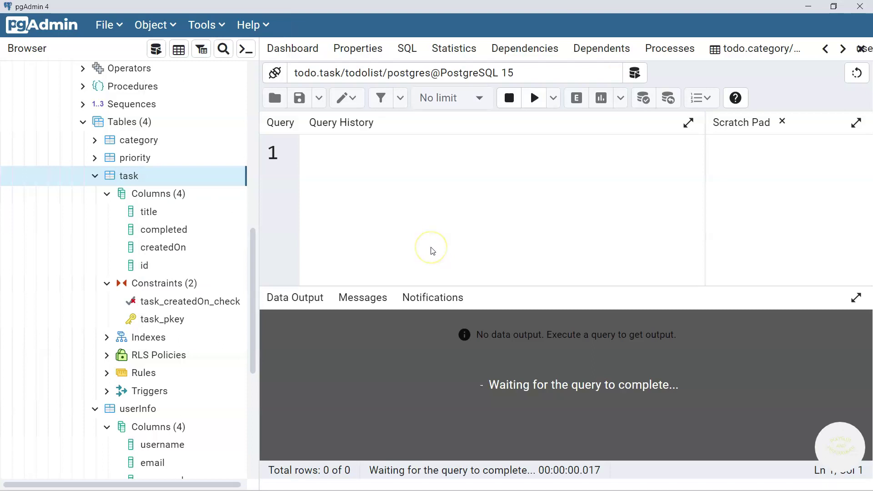
{"action": "left_click", "coordinate": [273, 322]}
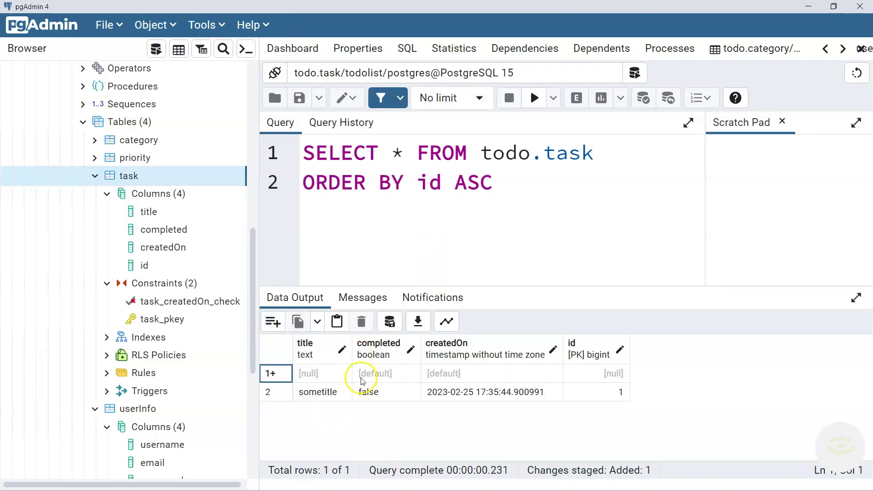
{"action": "double_click", "coordinate": [323, 374]}
{"action": "type", "text": "fdfxd"}
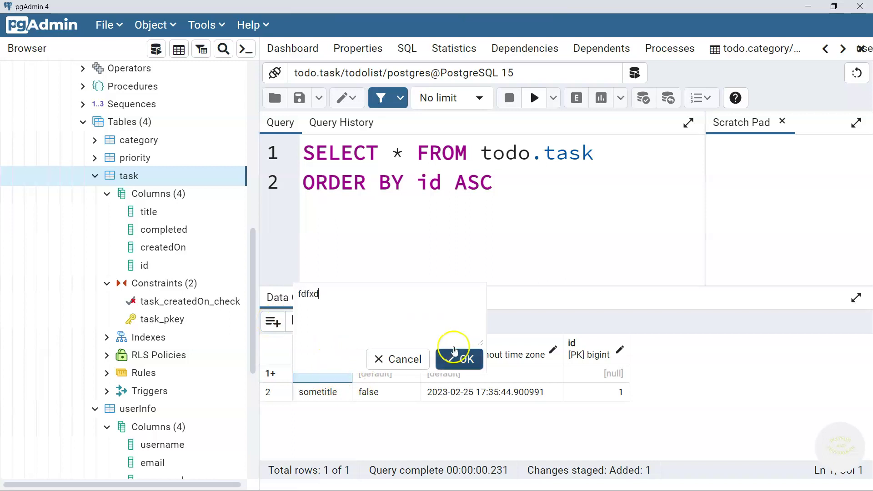
{"action": "left_click", "coordinate": [458, 359]}
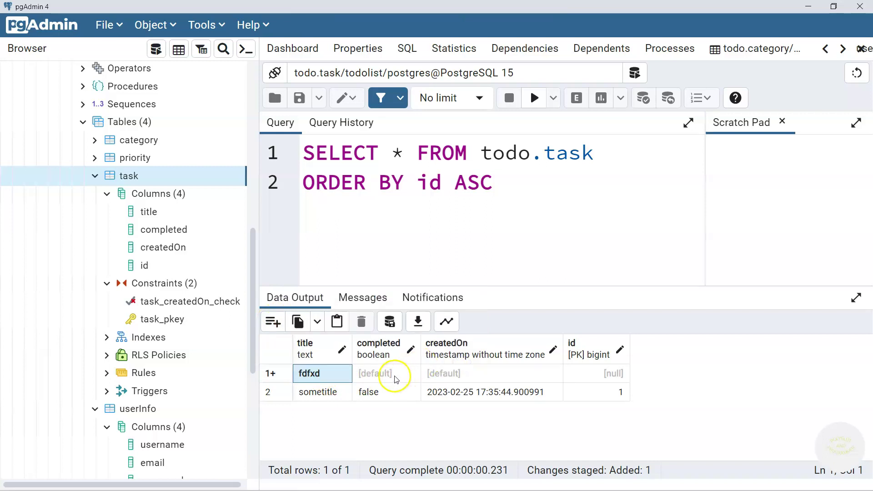
{"action": "double_click", "coordinate": [596, 370]}
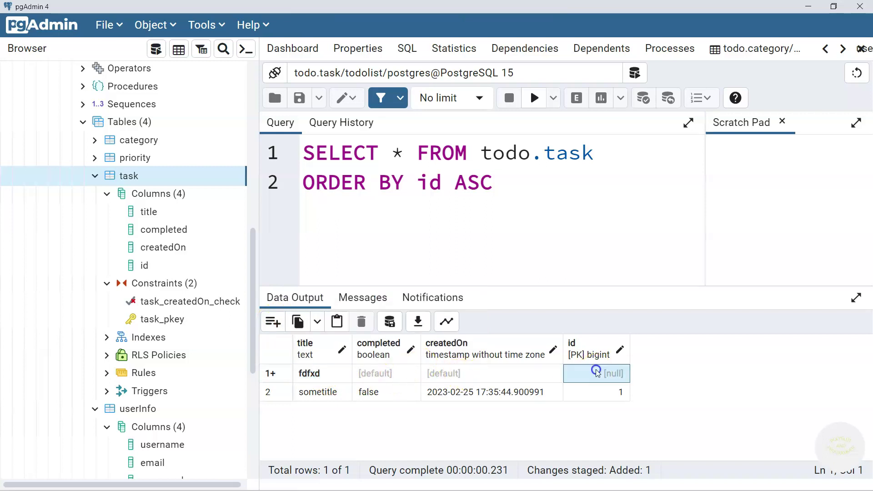
{"action": "type", "text": "2"}
{"action": "left_click", "coordinate": [555, 425]}
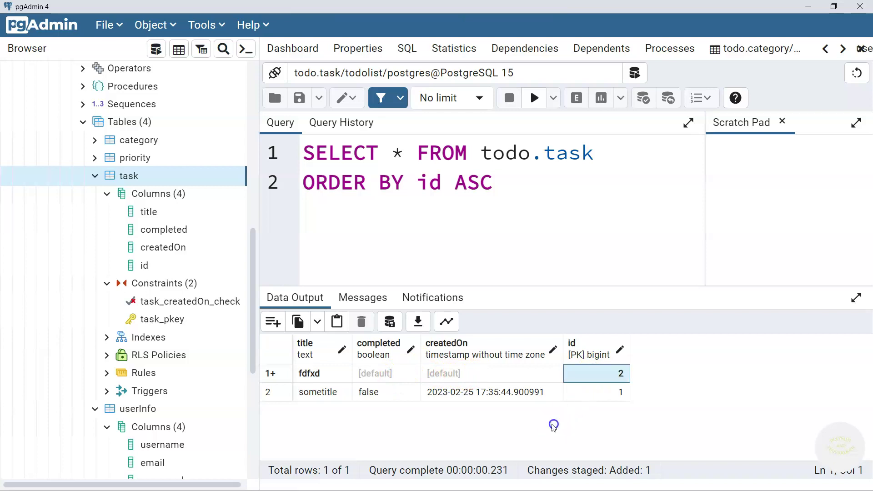
Set the new task row's createdOn to 1999-11-1 and try to save the data changes
{"action": "double_click", "coordinate": [479, 377]}
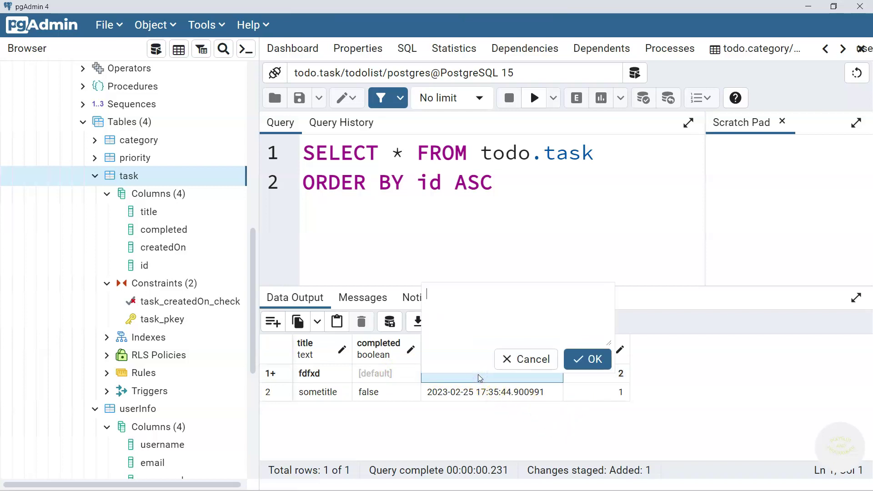
{"action": "type", "text": "1999-11-1"}
{"action": "left_click", "coordinate": [594, 363]}
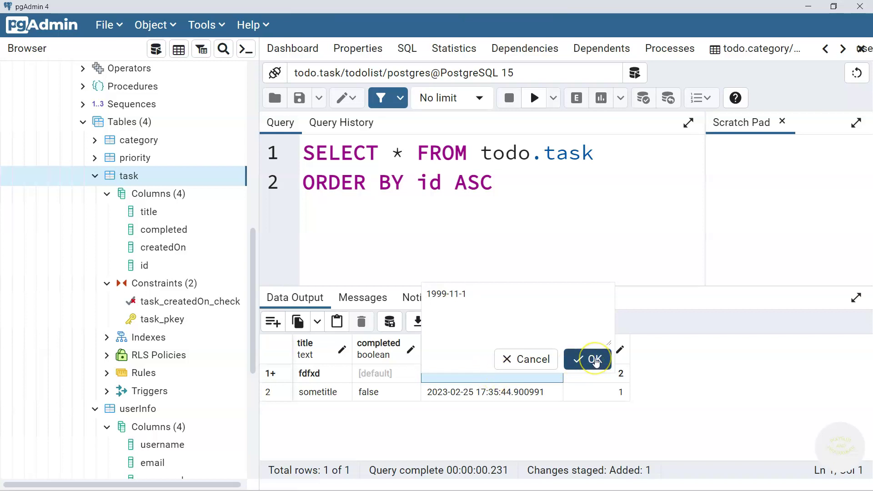
{"action": "left_click", "coordinate": [596, 361]}
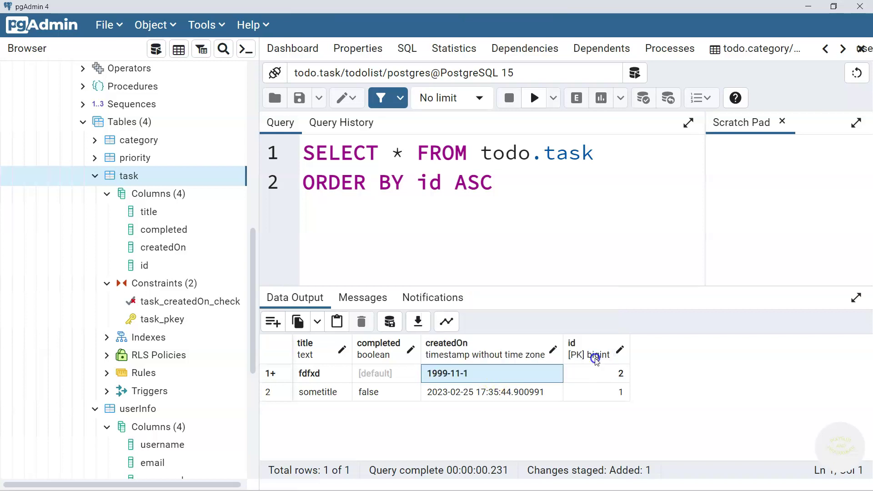
{"action": "left_click", "coordinate": [390, 322]}
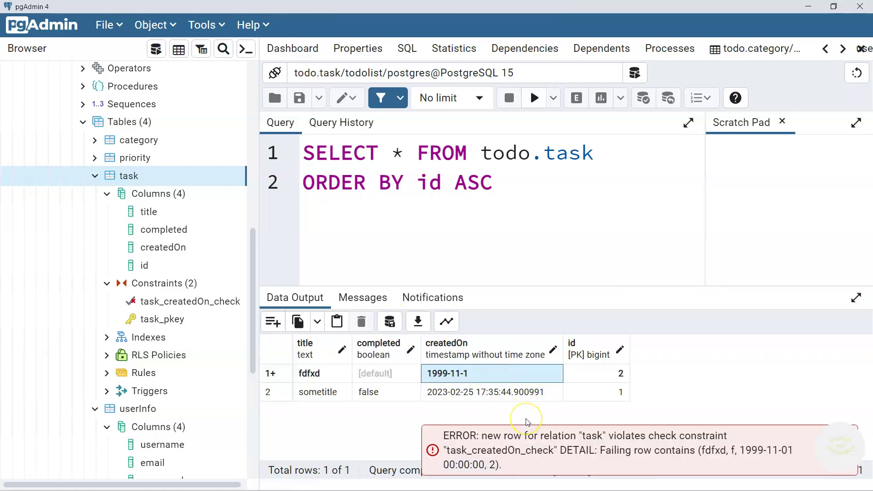
{"action": "left_click", "coordinate": [695, 438]}
Drop the task_createdOn_check constraint from the task table
{"action": "left_click", "coordinate": [168, 302]}
{"action": "right_click", "coordinate": [167, 303]}
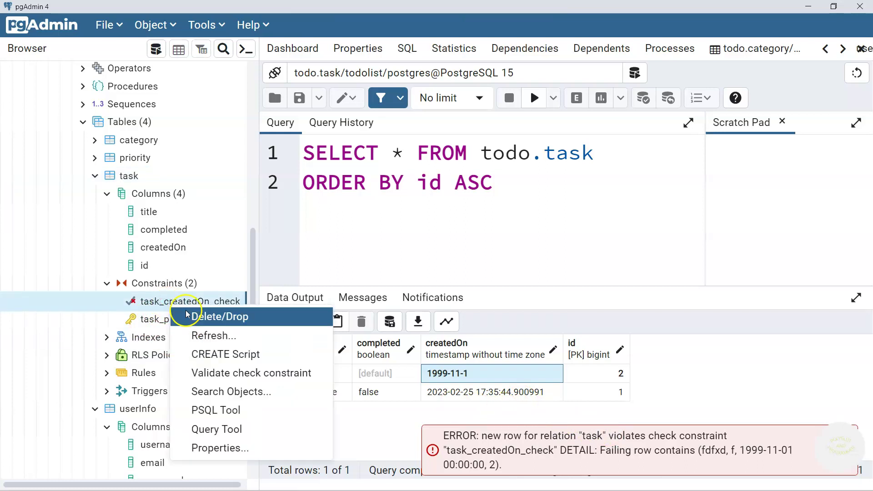
{"action": "left_click", "coordinate": [217, 322]}
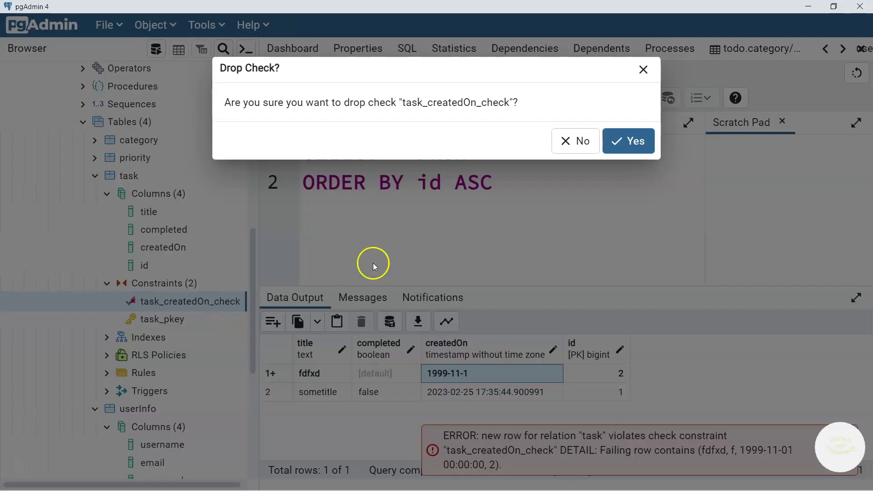
{"action": "left_click", "coordinate": [630, 146]}
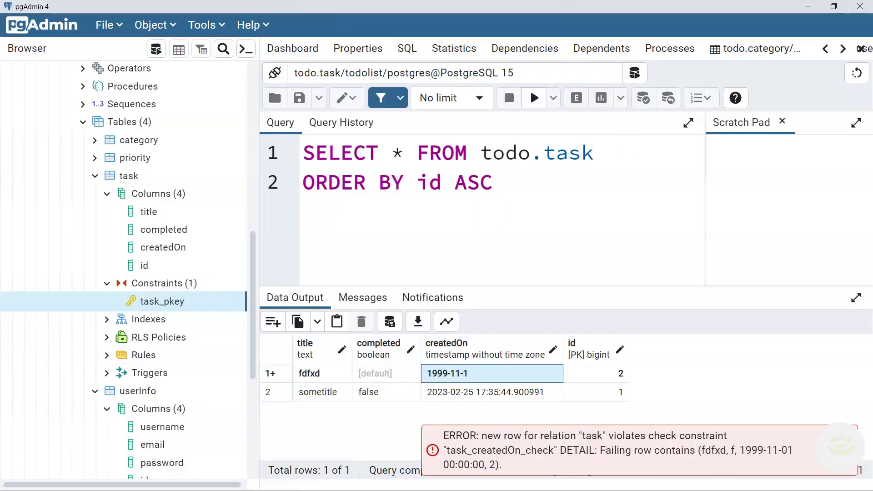